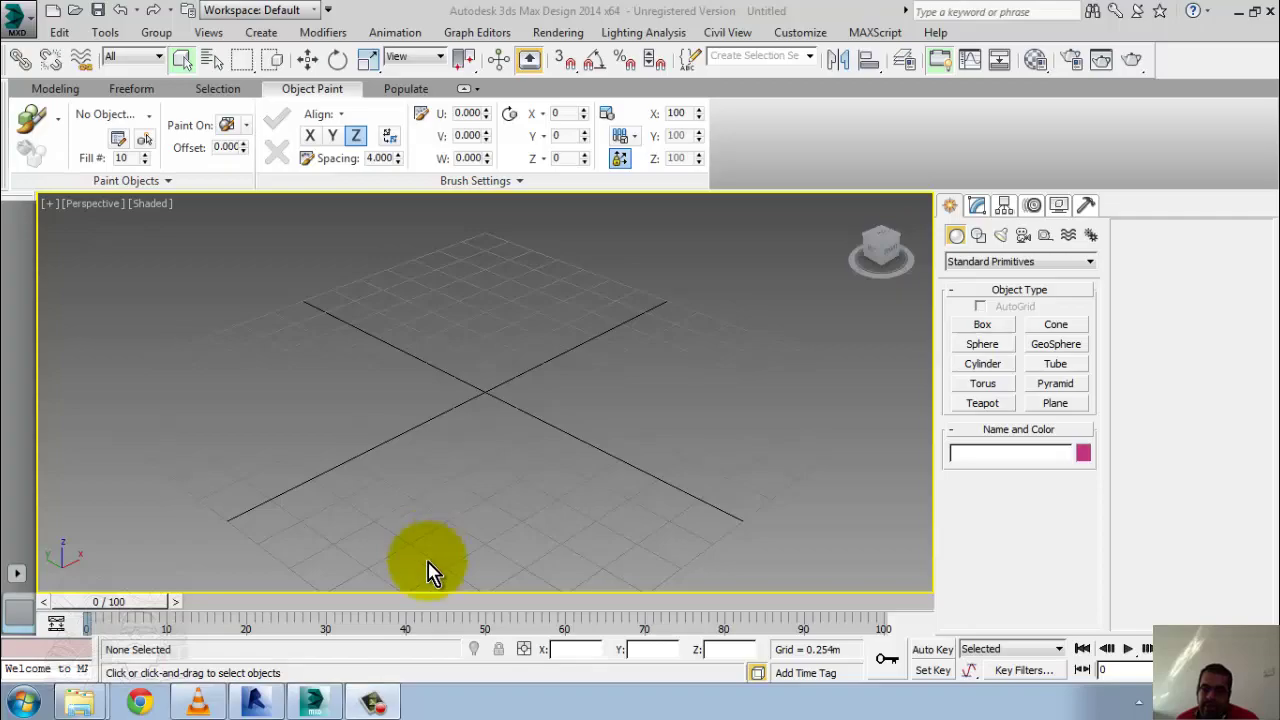
# - Switch from the empty 3ds Max scene to the Revit villa's 3D view
pyautogui.click(312, 700)
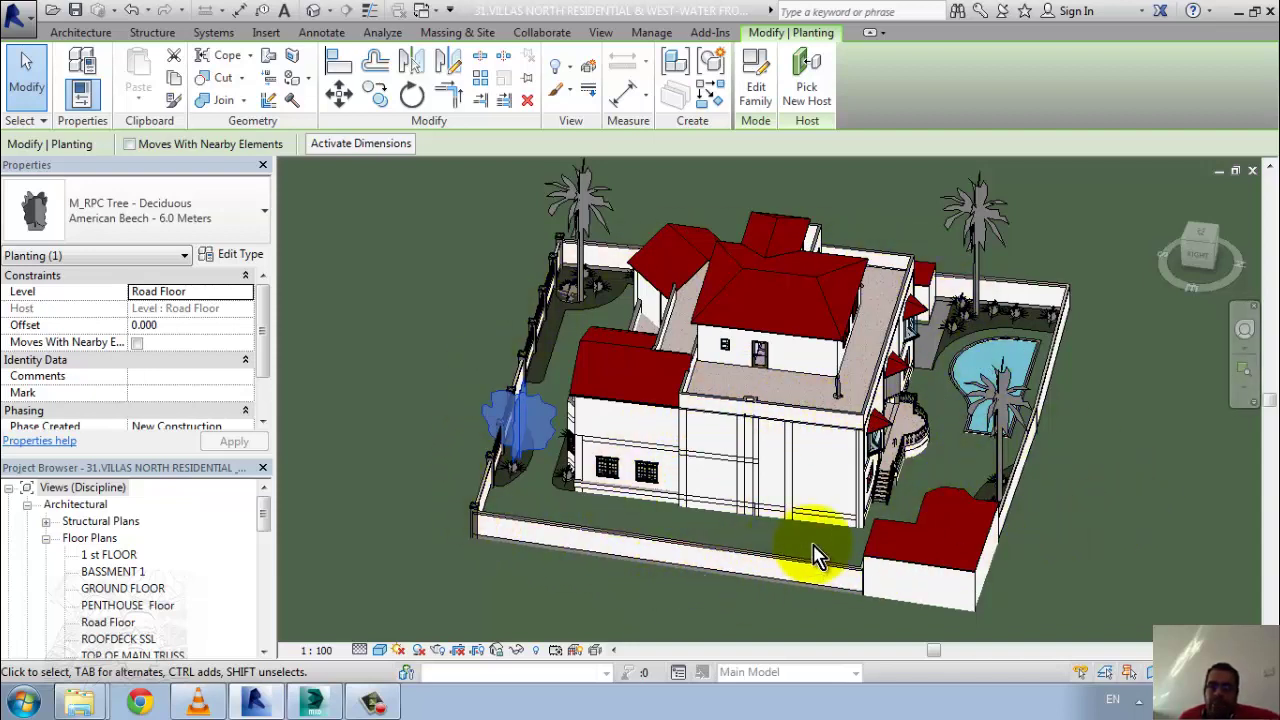
pyautogui.moveTo(815, 557); pyautogui.dragTo(727, 547, button='middle')
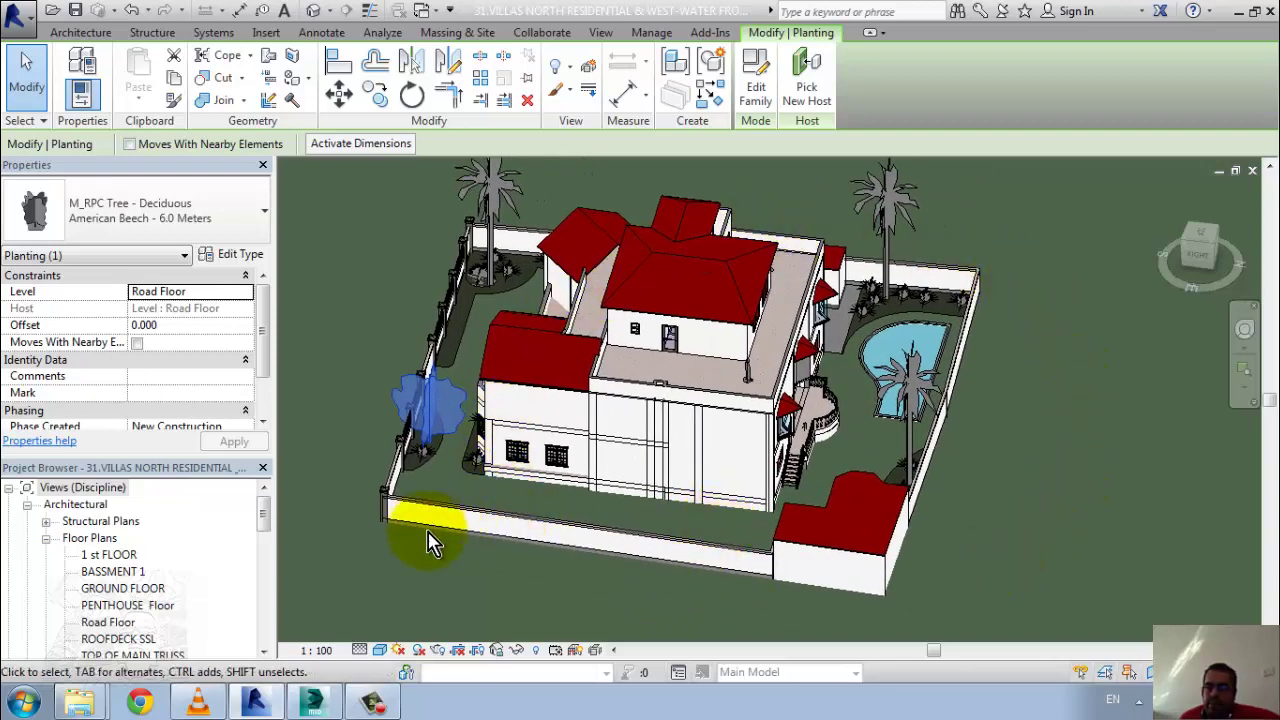
pyautogui.click(437, 652)
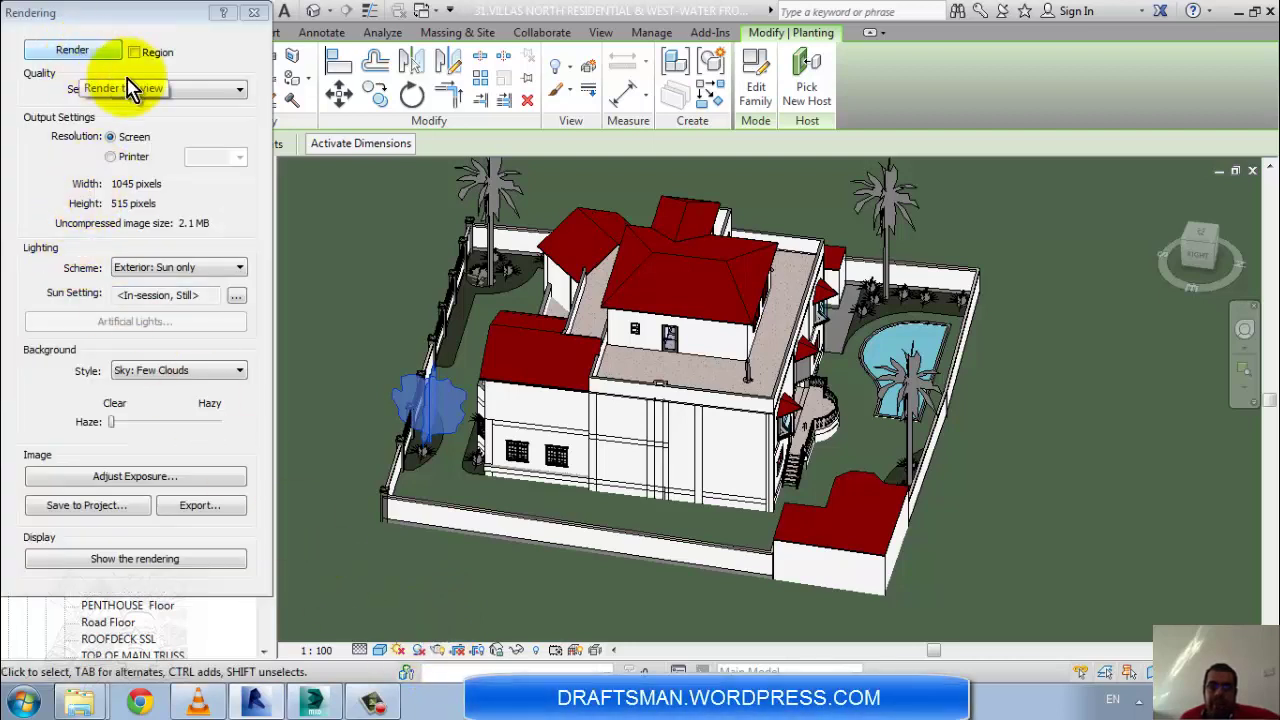
pyautogui.click(170, 91)
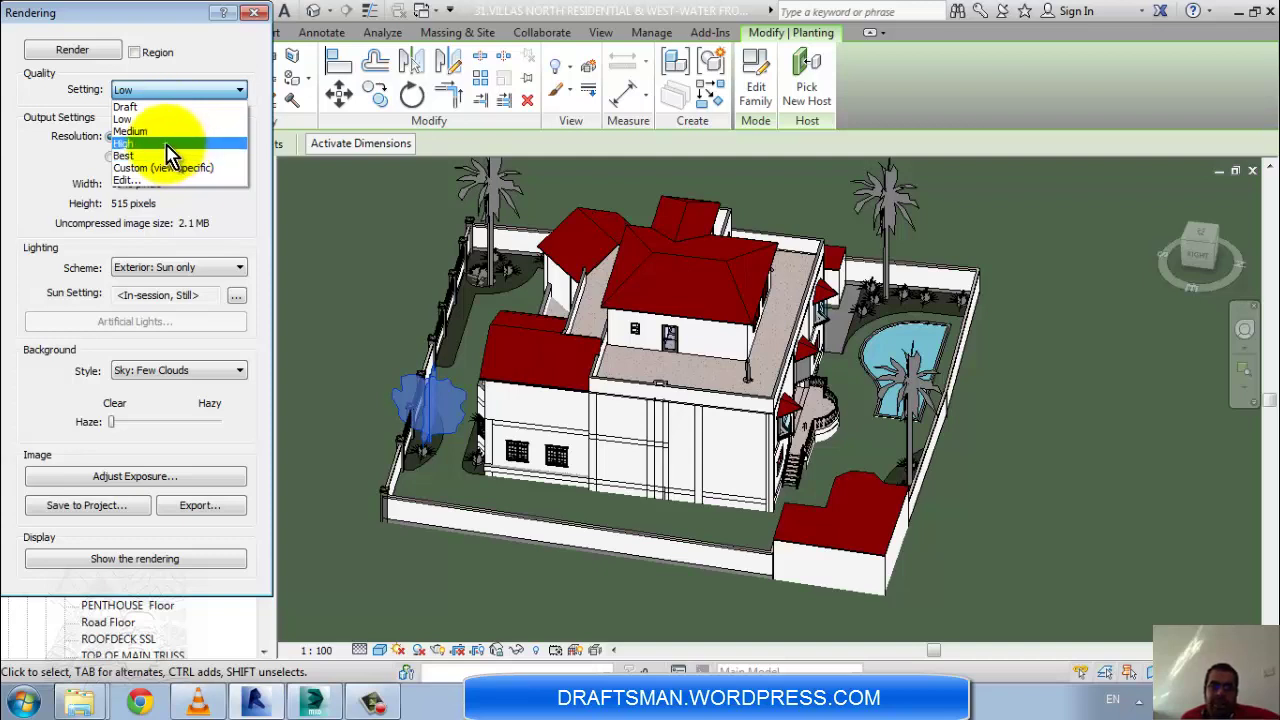
pyautogui.click(145, 119)
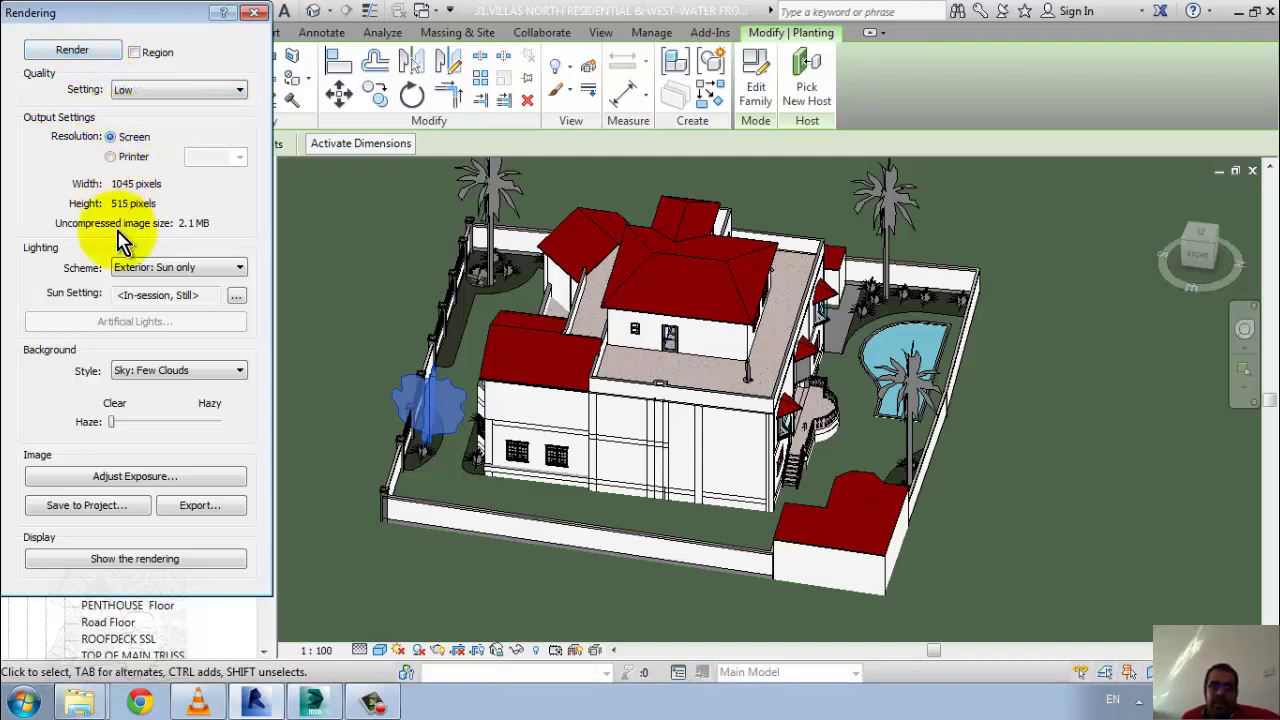
pyautogui.click(80, 52)
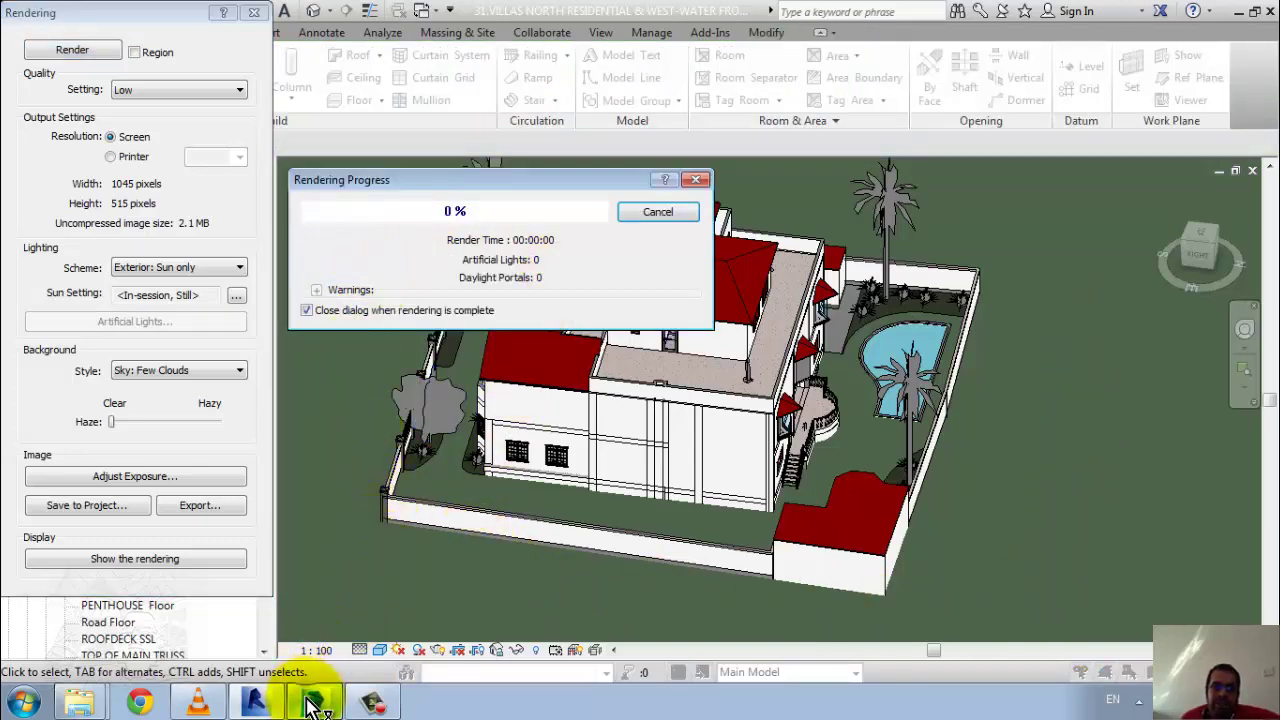
pyautogui.click(310, 704)
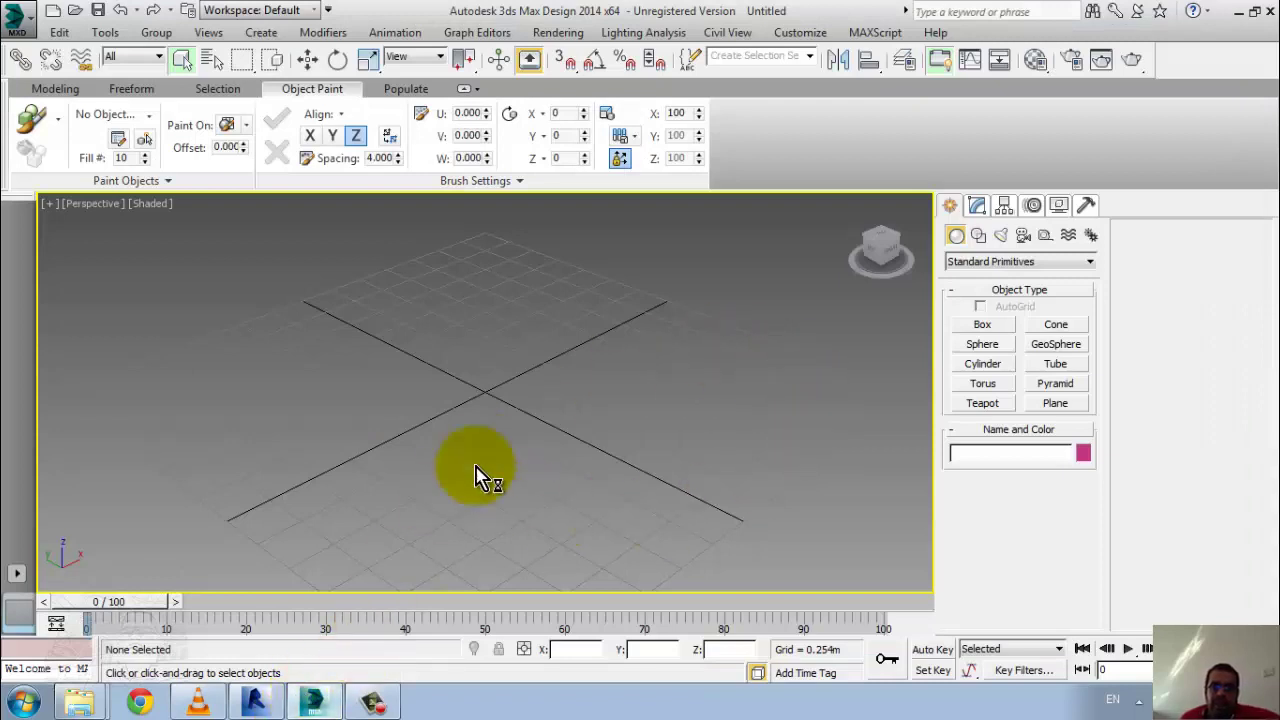
pyautogui.click(255, 700)
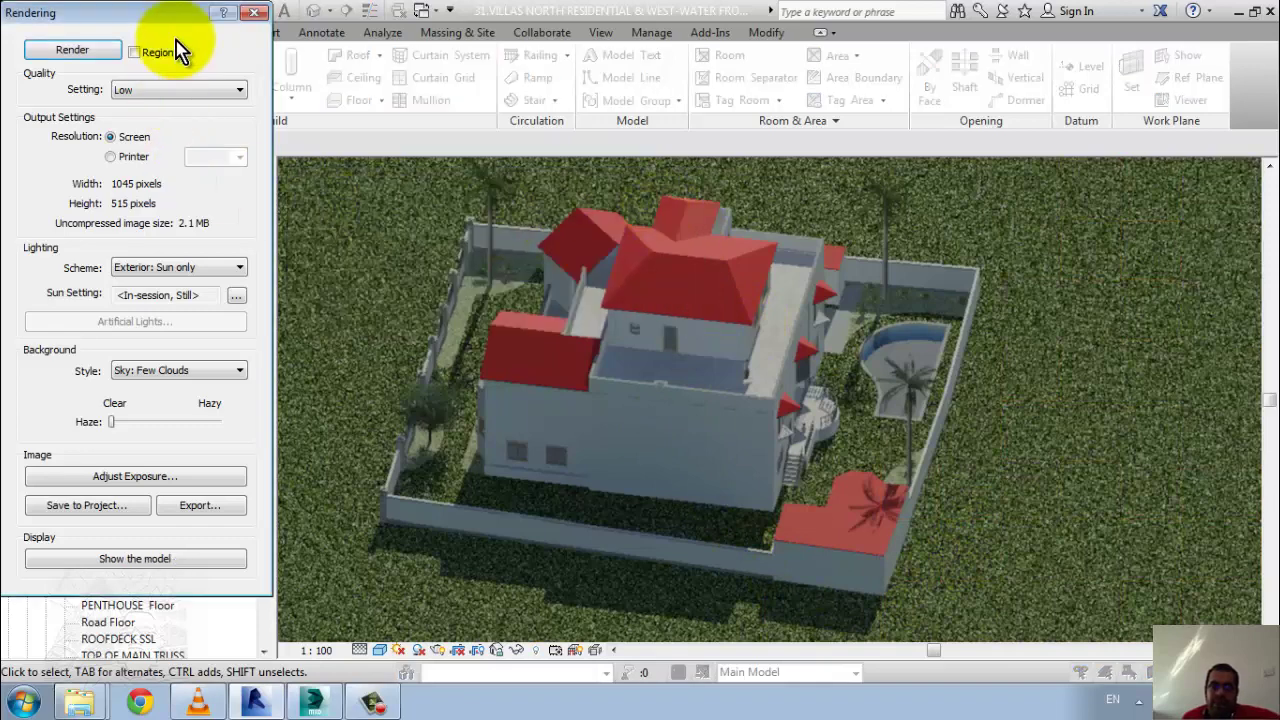
pyautogui.click(255, 20)
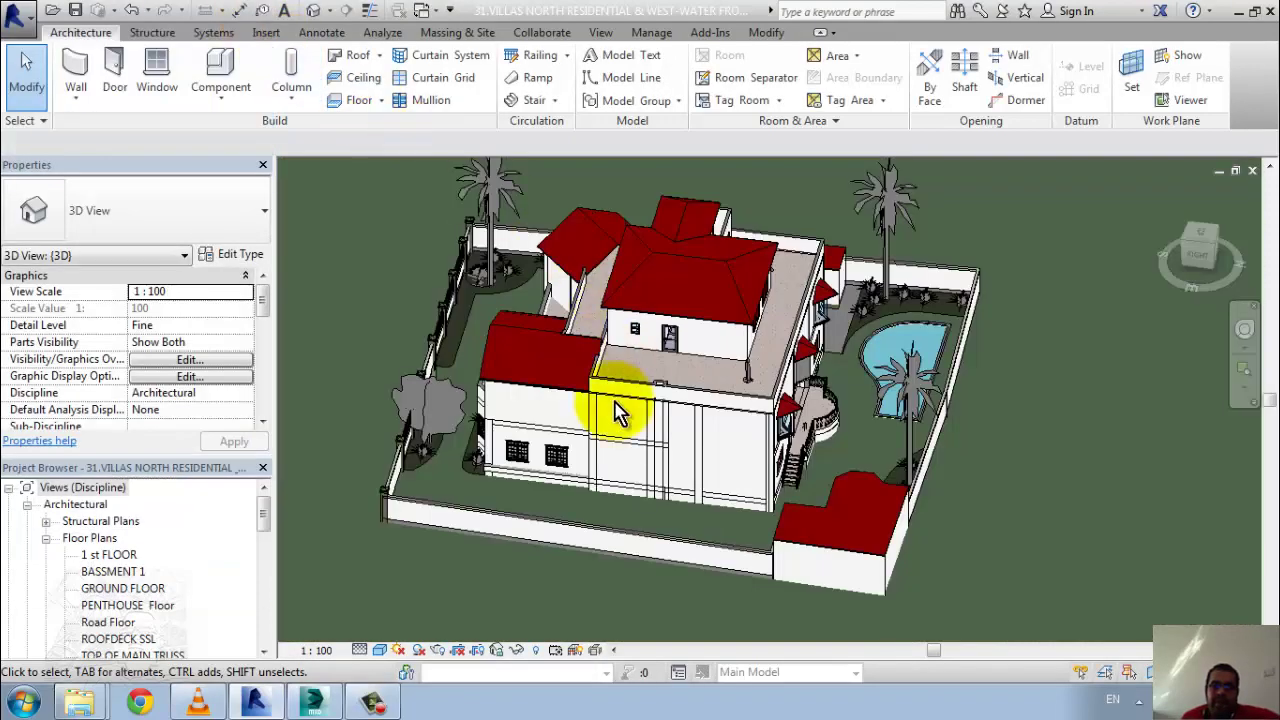
# - In 3ds Max, try AEC Extended, set the Stairs object category, then return to Revit
pyautogui.click(316, 702)
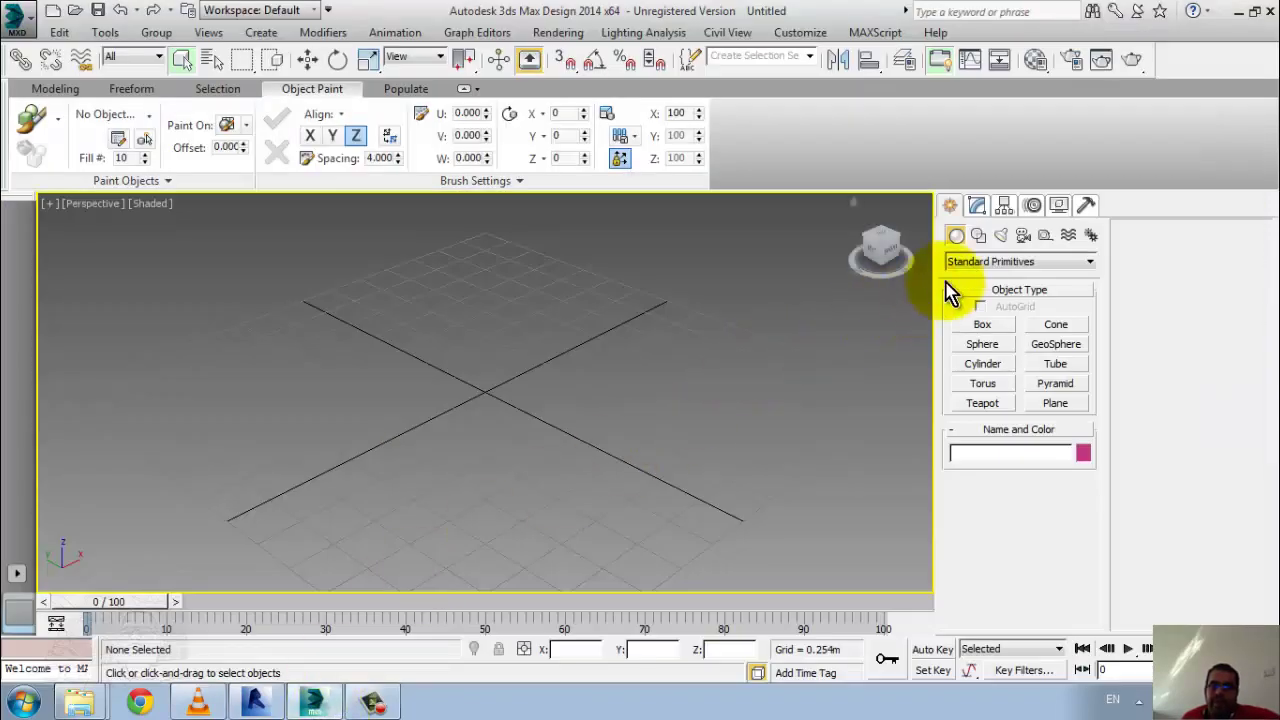
pyautogui.click(990, 262)
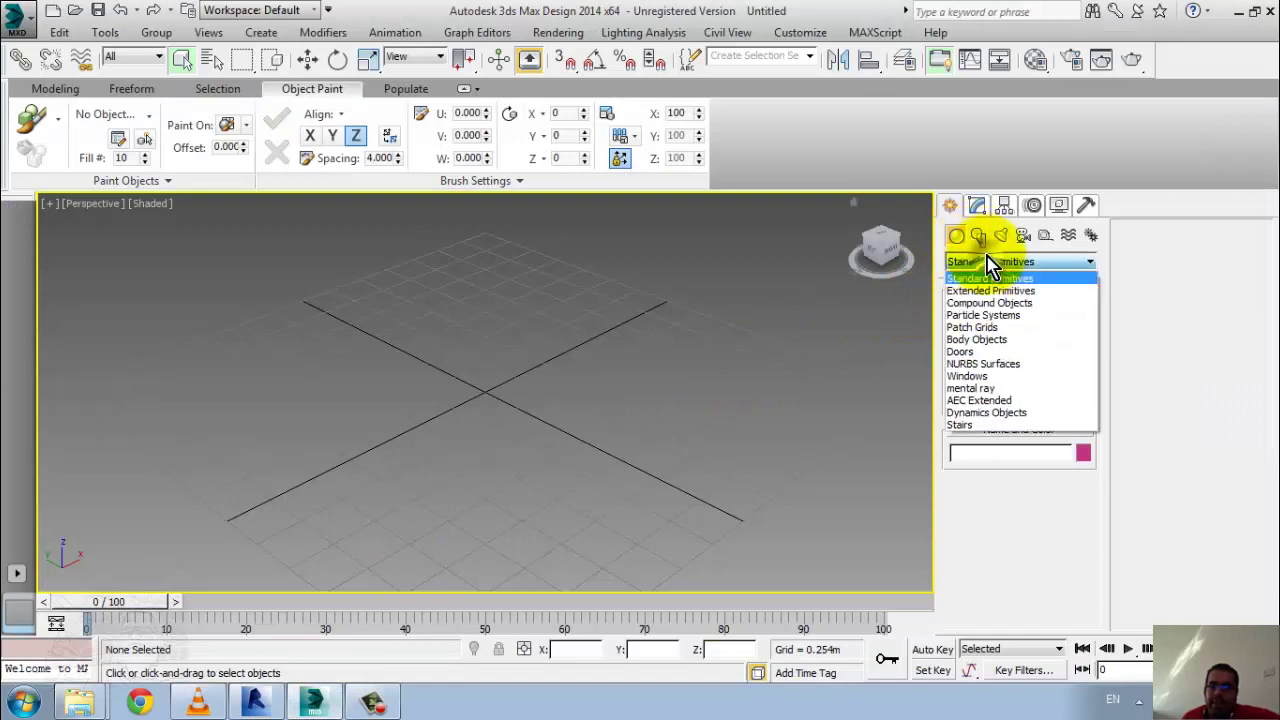
pyautogui.click(1020, 402)
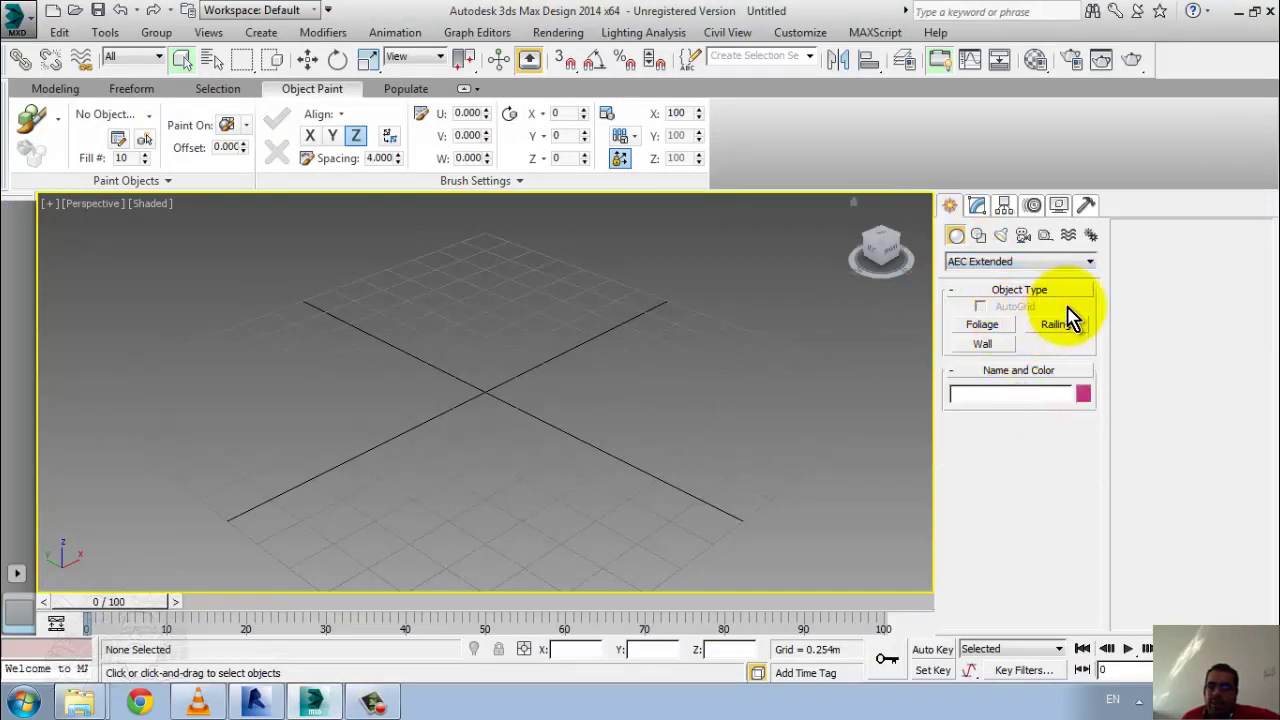
pyautogui.click(1033, 263)
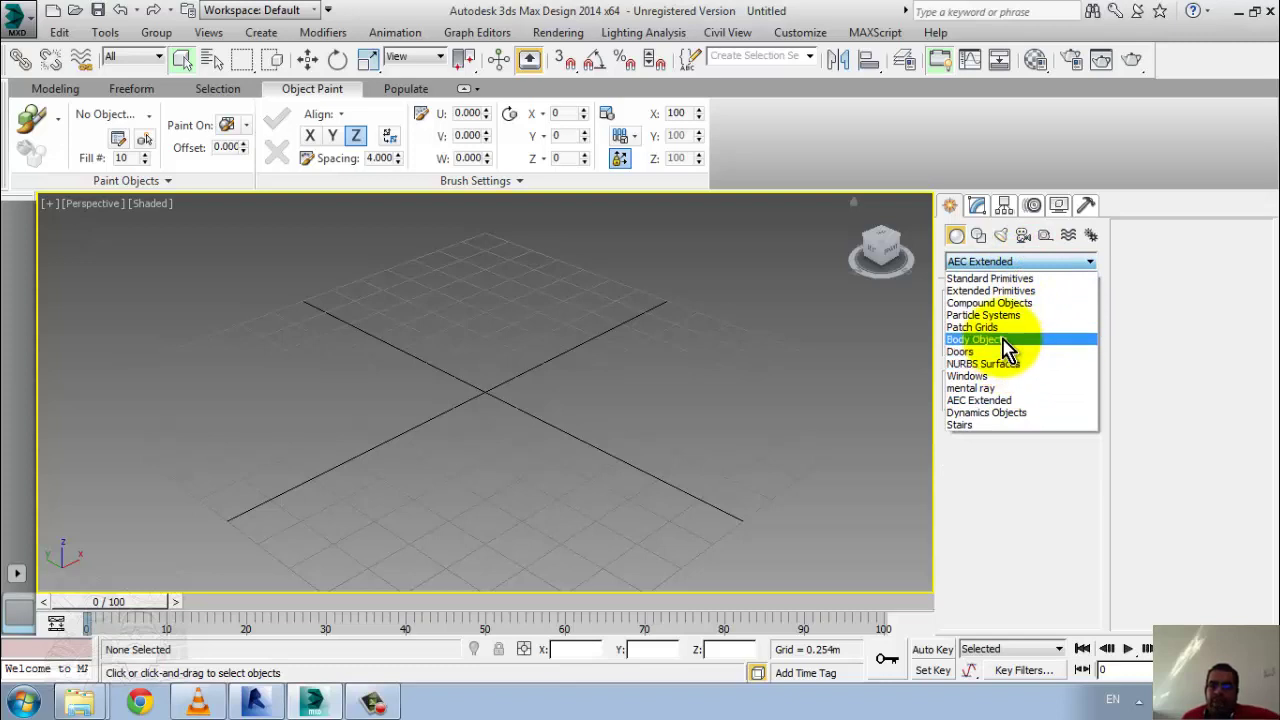
pyautogui.click(1095, 550)
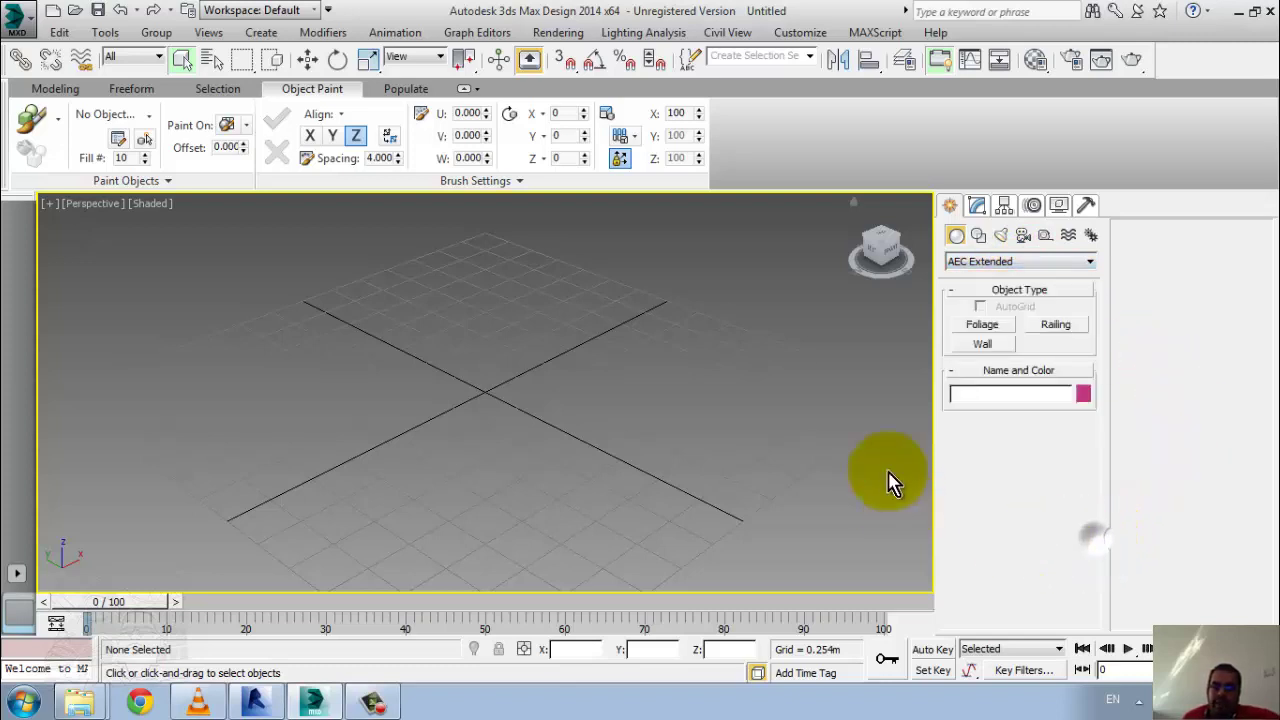
pyautogui.click(992, 264)
pyautogui.click(990, 422)
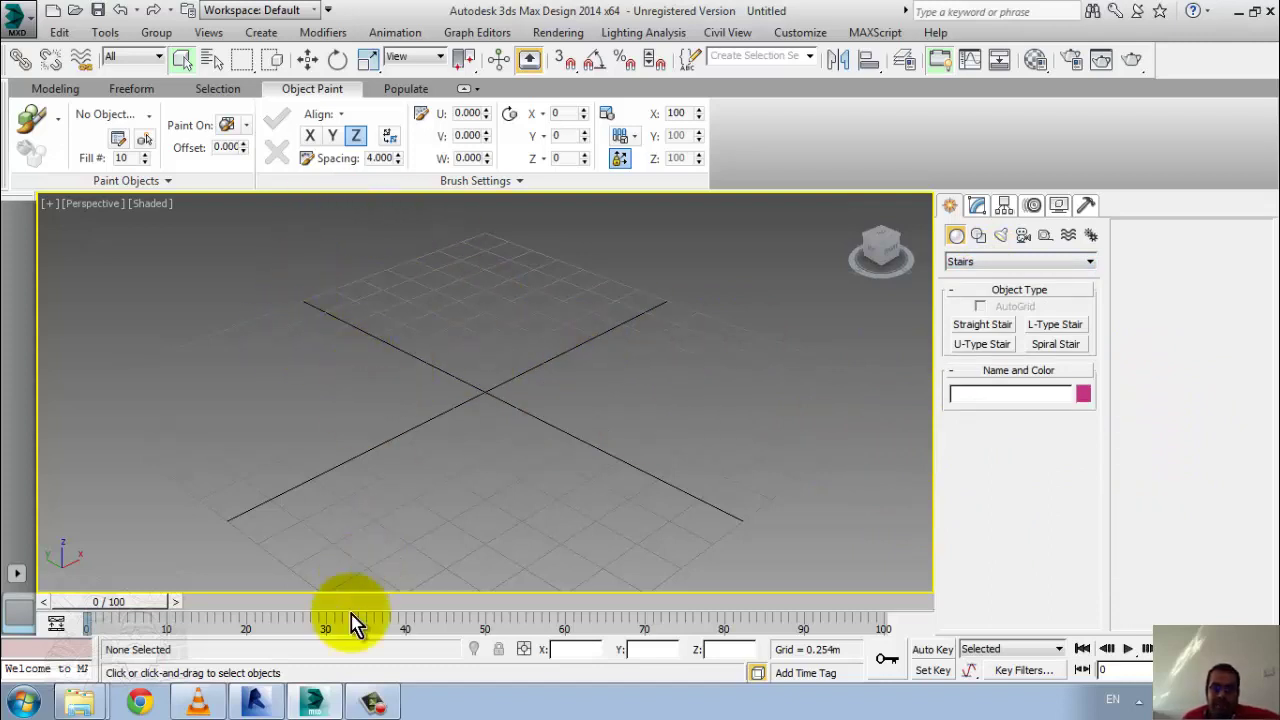
pyautogui.click(316, 702)
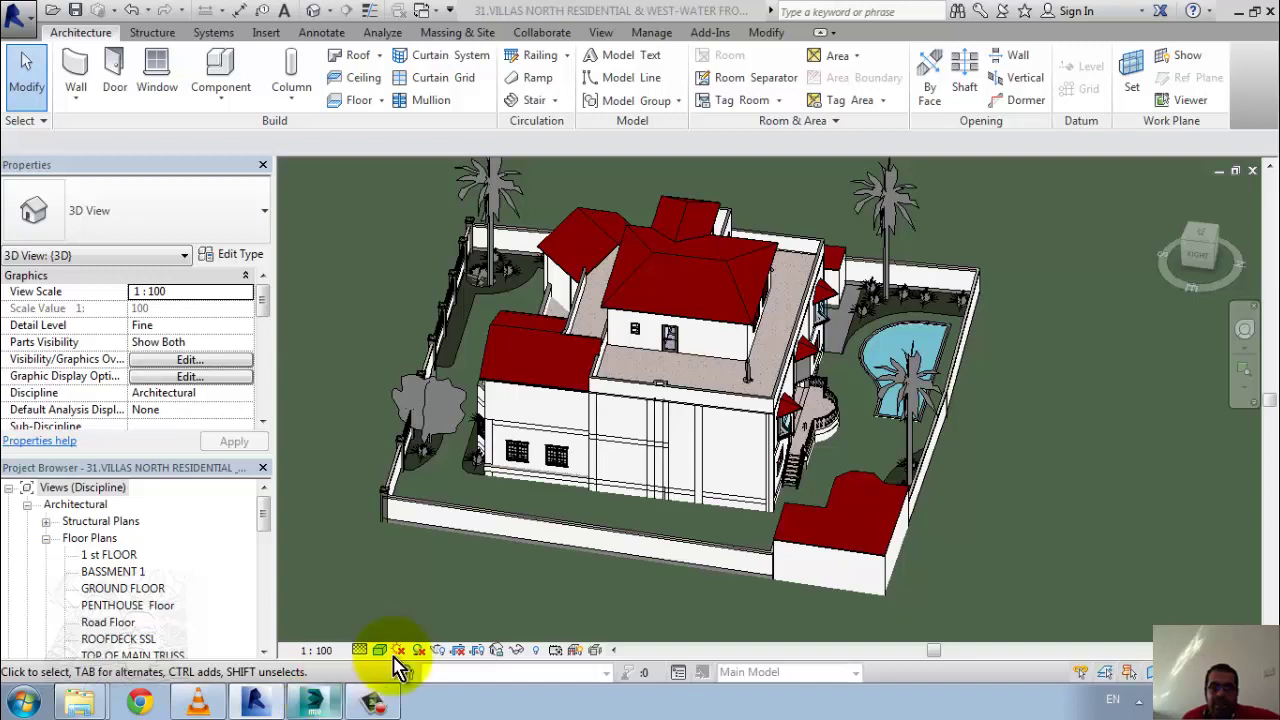
# - Pan the villa, inspect a PENTHOUSE floor wall, then orbit to face the front entrance
pyautogui.moveTo(828, 490); pyautogui.dragTo(755, 505, button='middle')
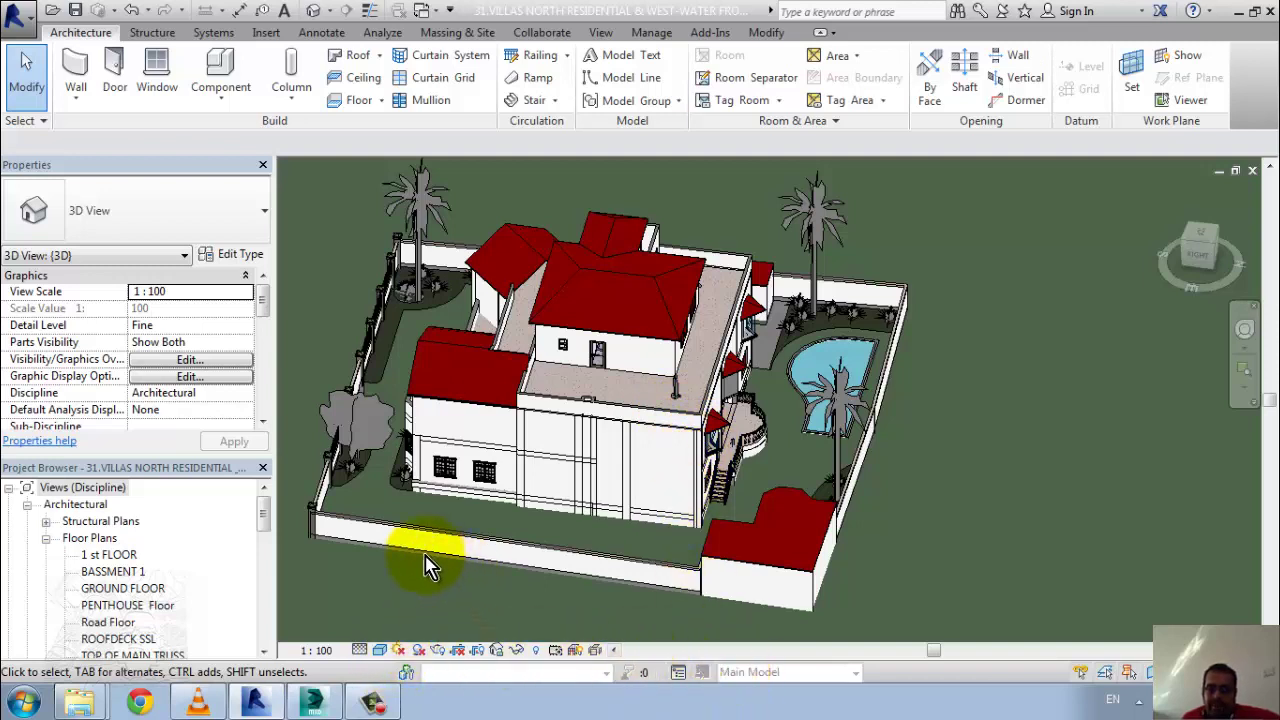
pyautogui.click(566, 412)
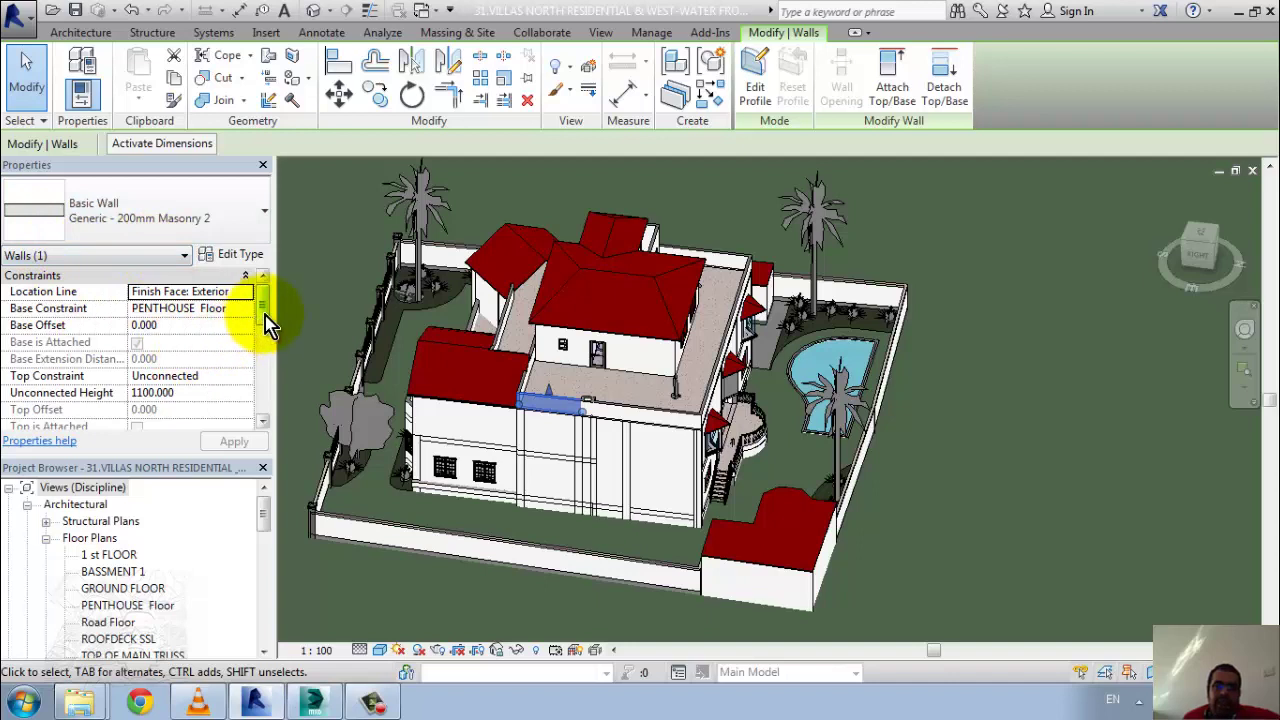
pyautogui.moveTo(264, 318); pyautogui.dragTo(275, 378)
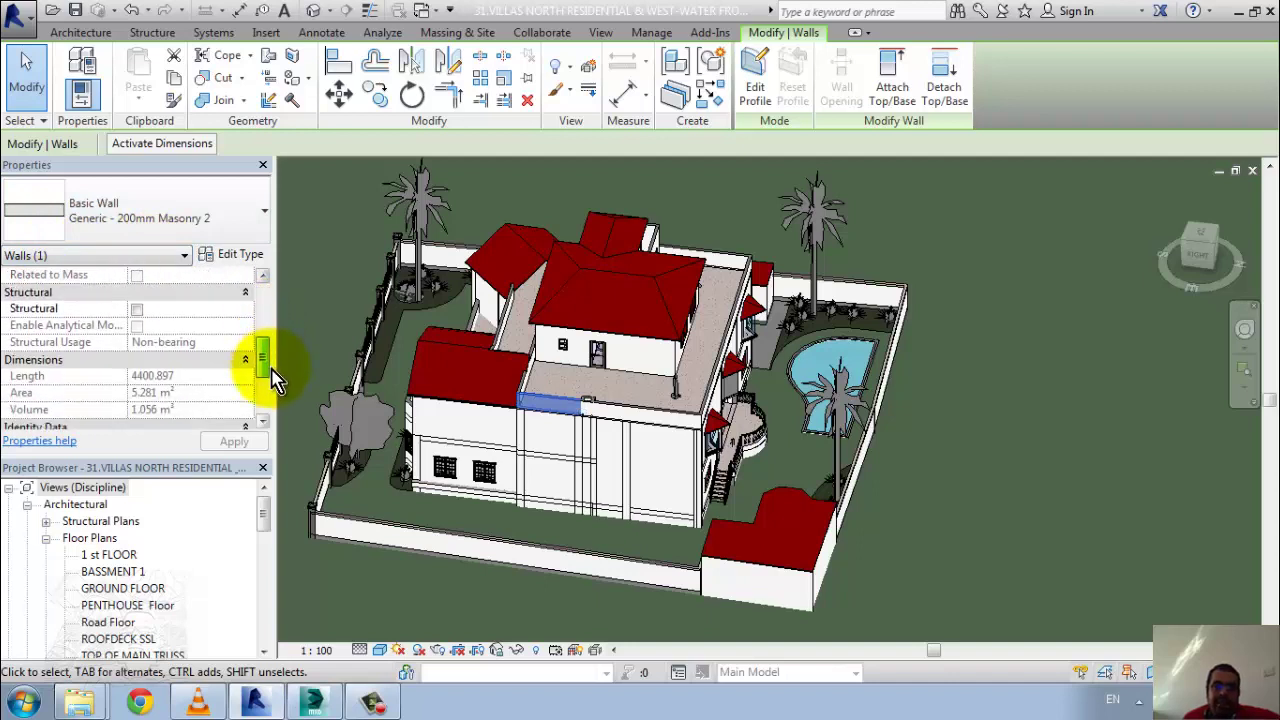
pyautogui.moveTo(275, 378)
pyautogui.mouseDown()
pyautogui.moveTo(262, 320)
pyautogui.moveTo(278, 305)
pyautogui.mouseUp()
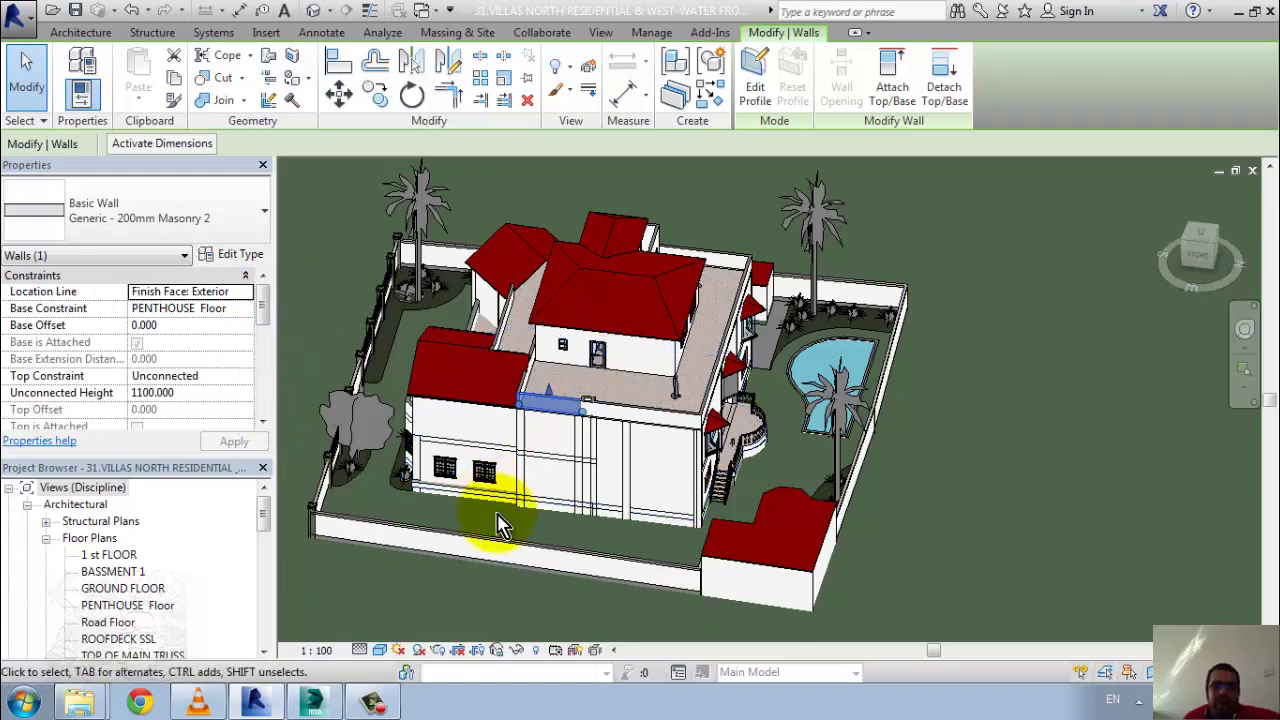
pyautogui.press('Escape')
pyautogui.moveTo(474, 543)
pyautogui.keyDown('shift'); pyautogui.mouseDown(button='middle')
pyautogui.moveTo(706, 514)
pyautogui.moveTo(763, 471)
pyautogui.moveTo(857, 443)
pyautogui.moveTo(890, 458)
pyautogui.mouseUp(button='middle'); pyautogui.keyUp('shift')
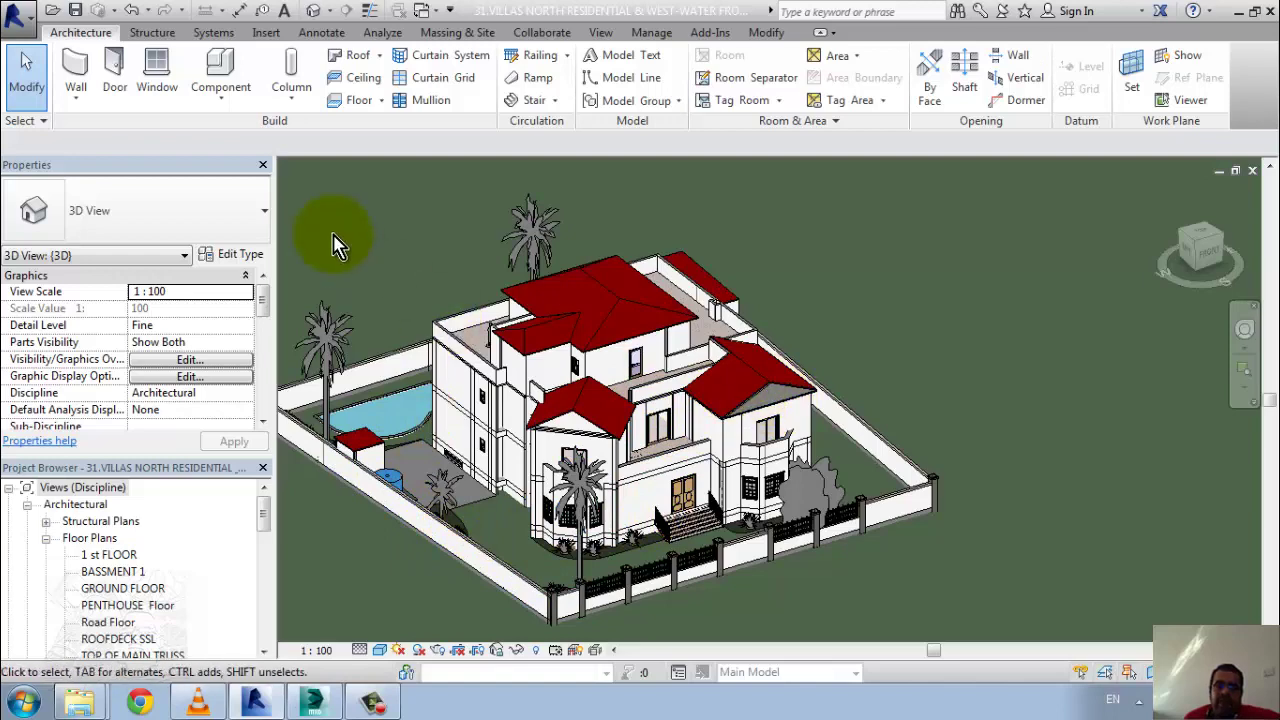
# - Browse Revit's export and 3ds Max's import options, finishing in the empty 3ds Max scene
pyautogui.click(24, 20)
pyautogui.moveTo(64, 275)
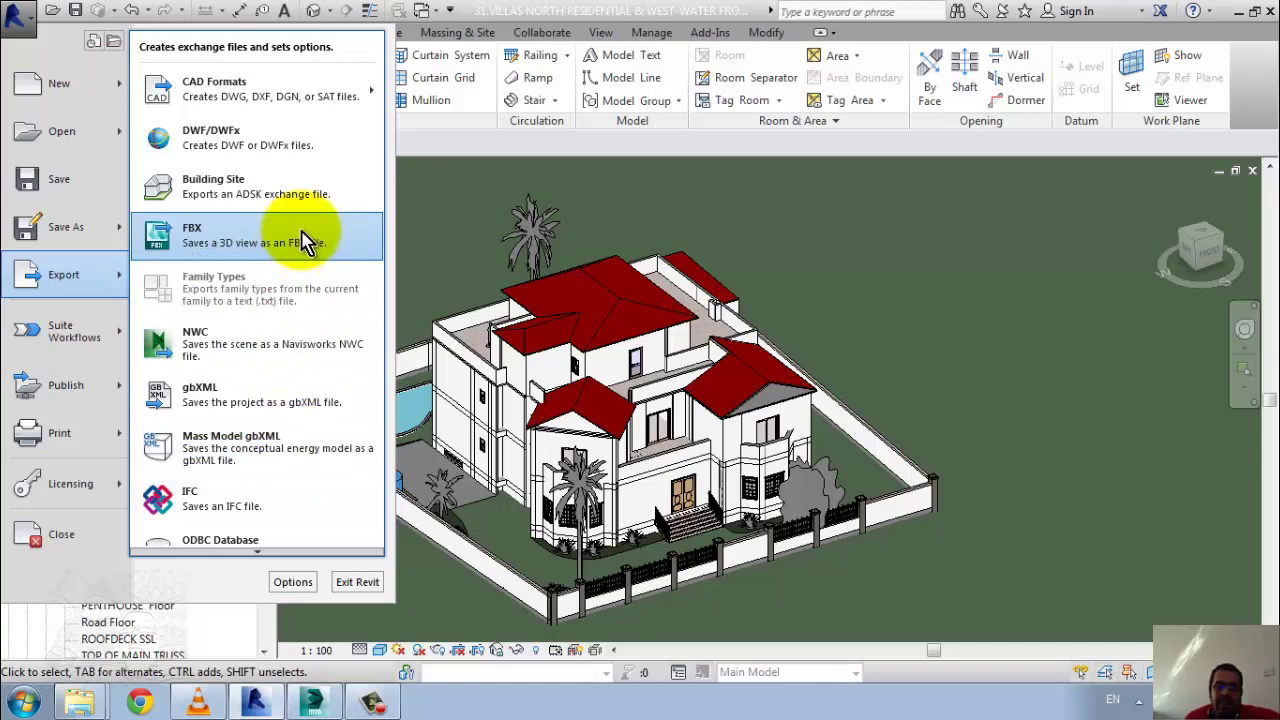
pyautogui.click(503, 149)
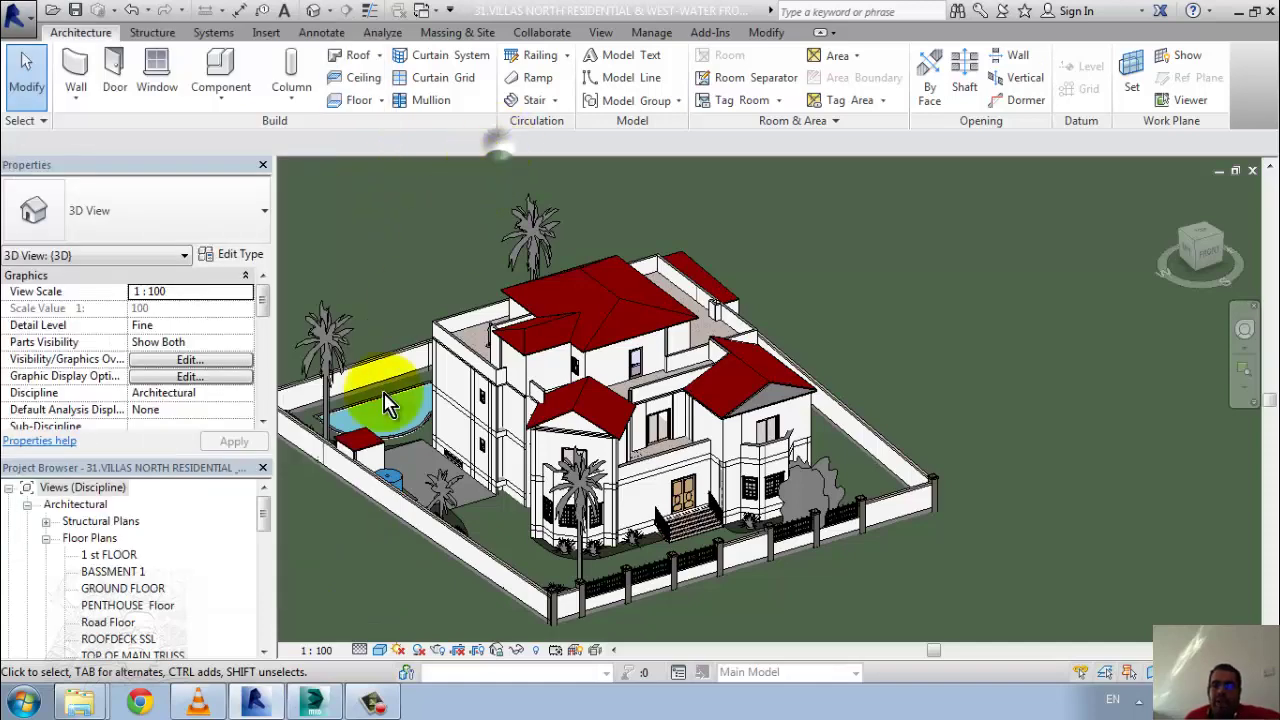
pyautogui.click(313, 704)
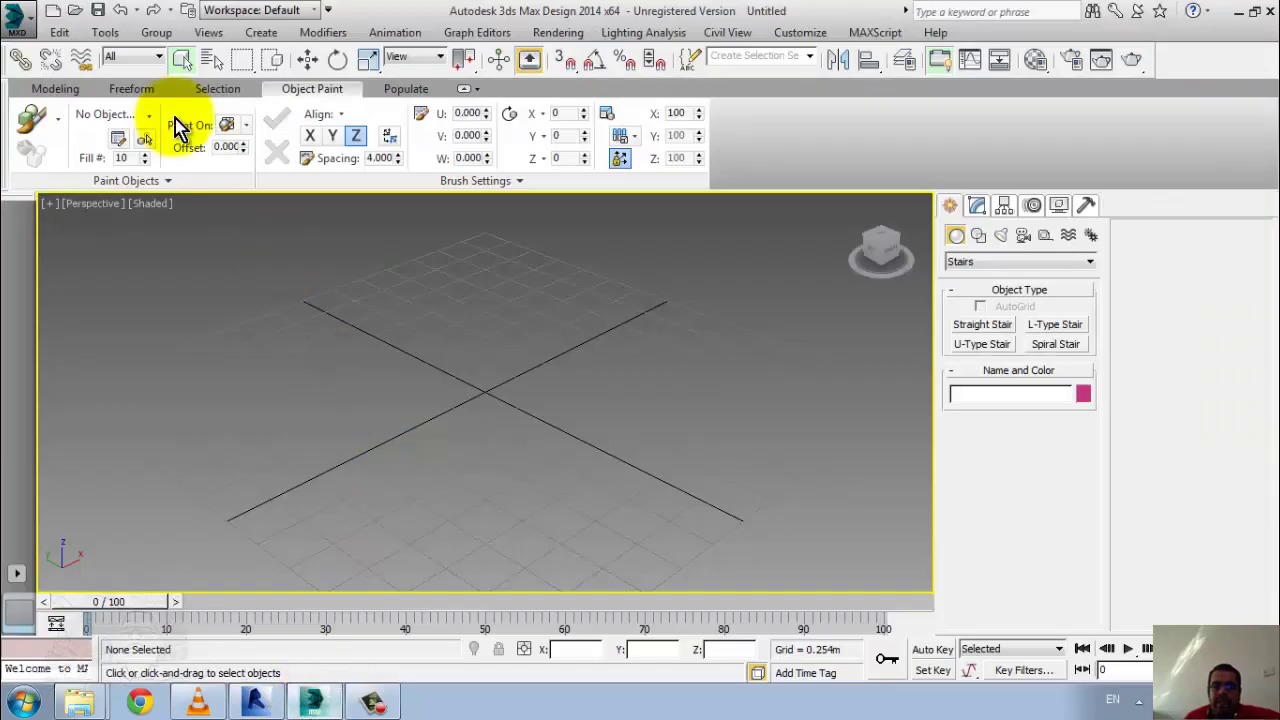
pyautogui.click(23, 19)
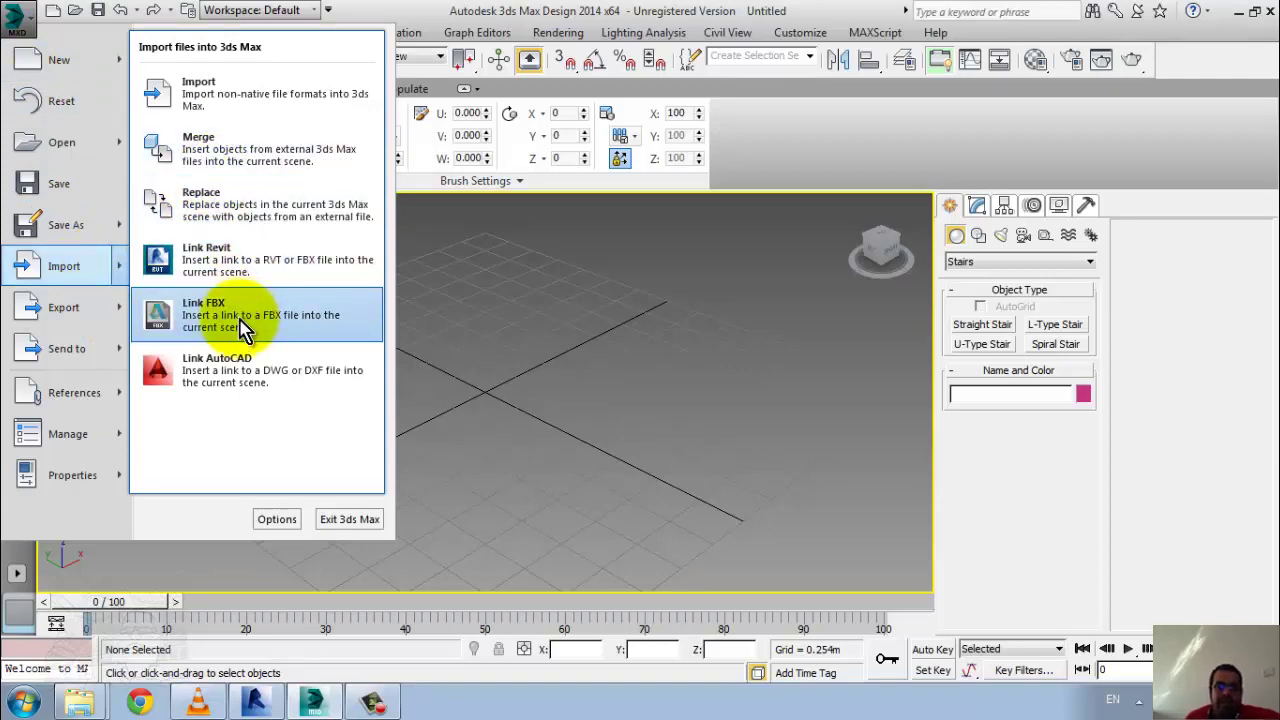
pyautogui.click(255, 702)
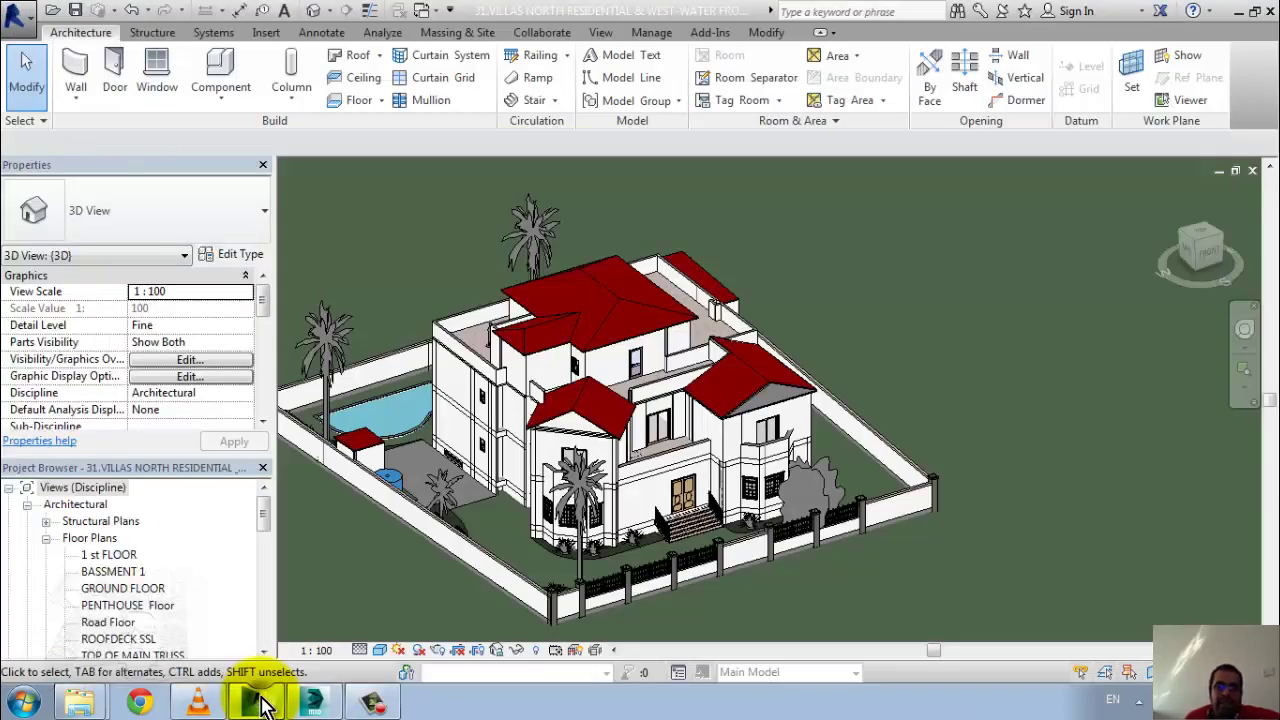
pyautogui.click(20, 24)
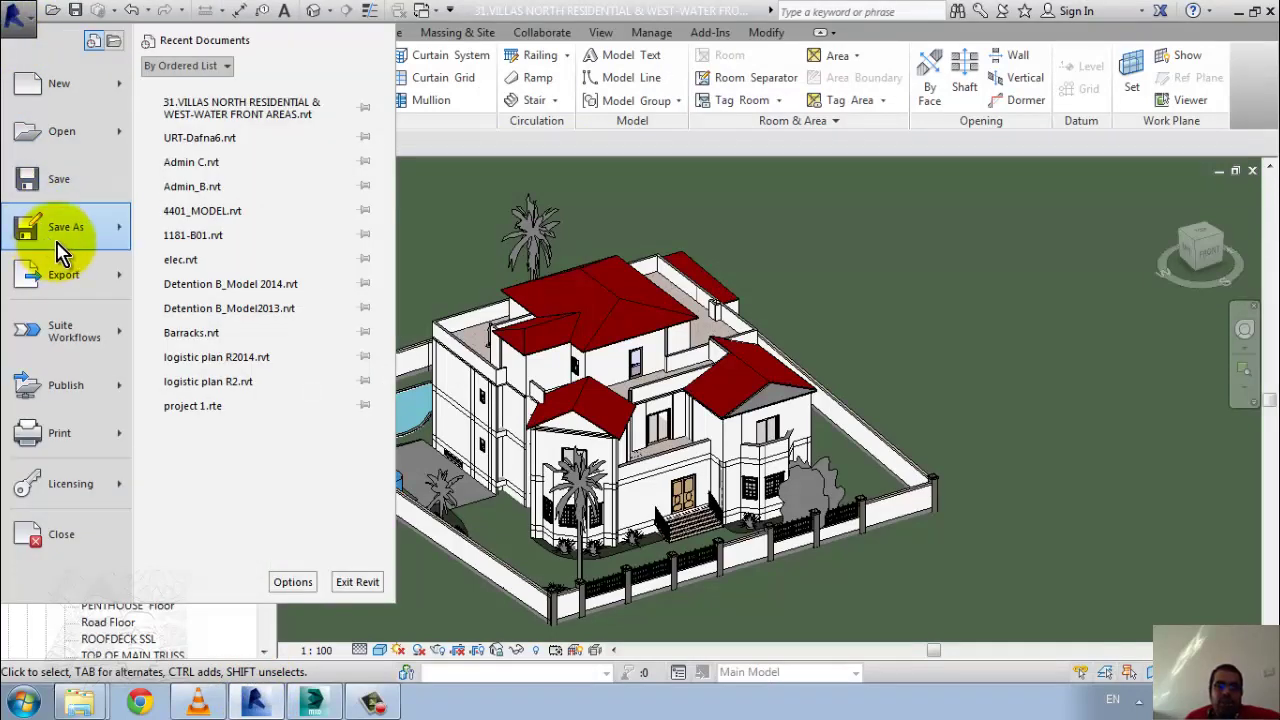
pyautogui.moveTo(260, 89)
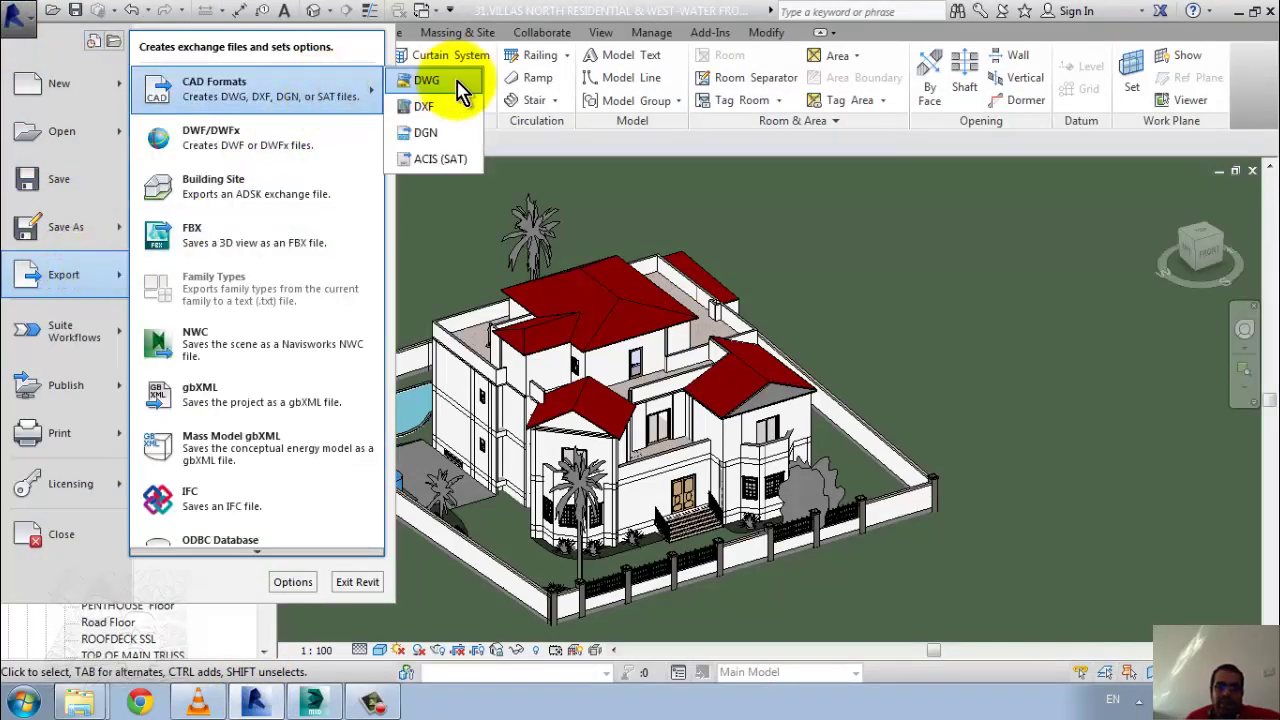
pyautogui.click(313, 702)
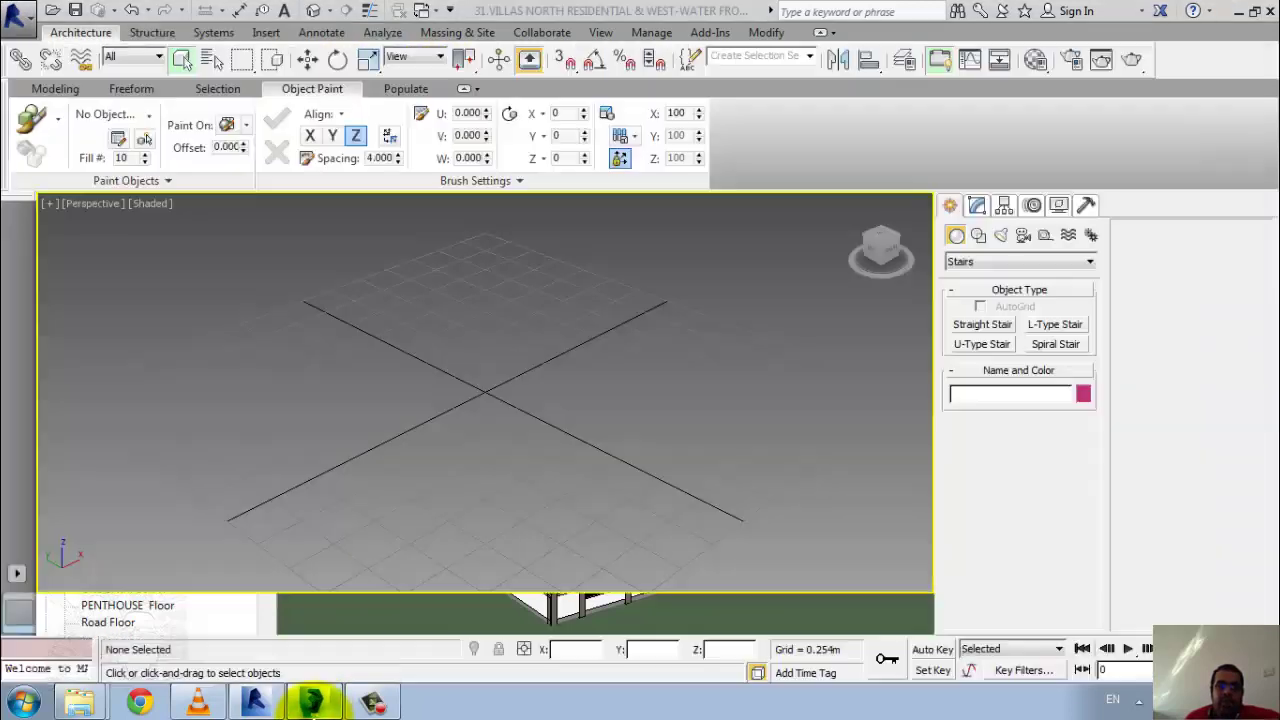
# - Start Link Revit from the application menu and browse the file list
pyautogui.click(20, 22)
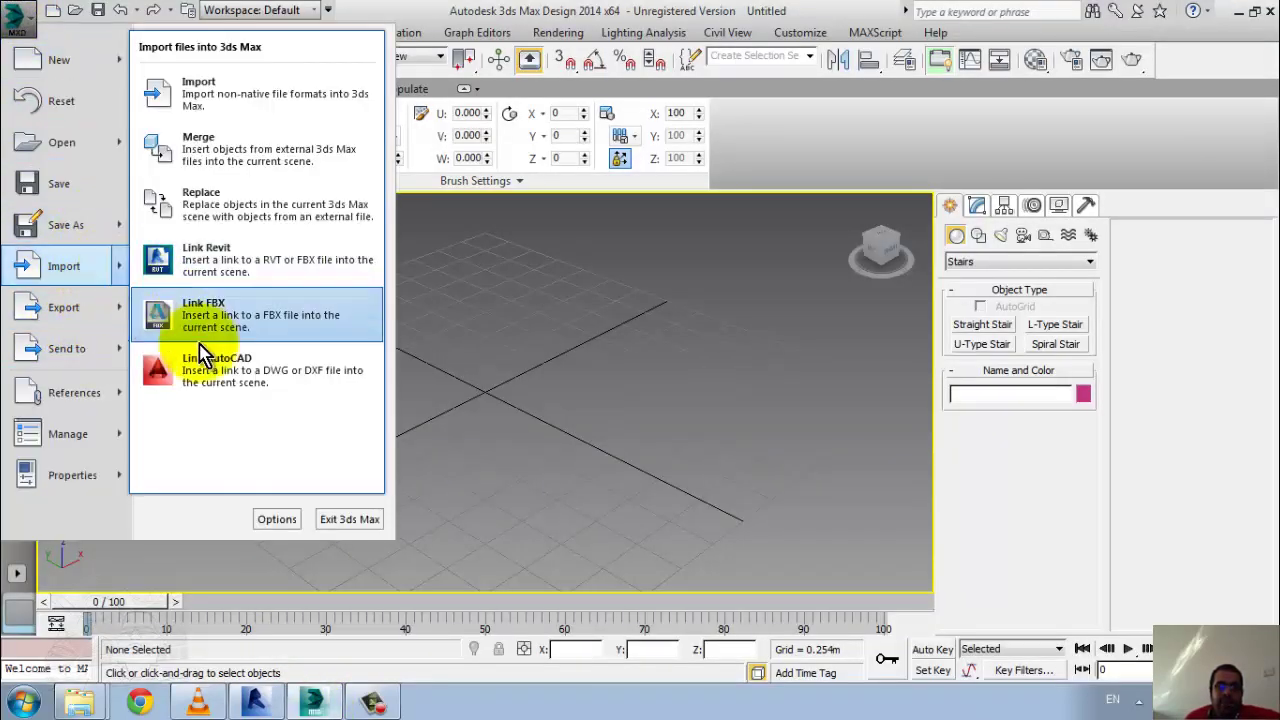
pyautogui.moveTo(64, 266)
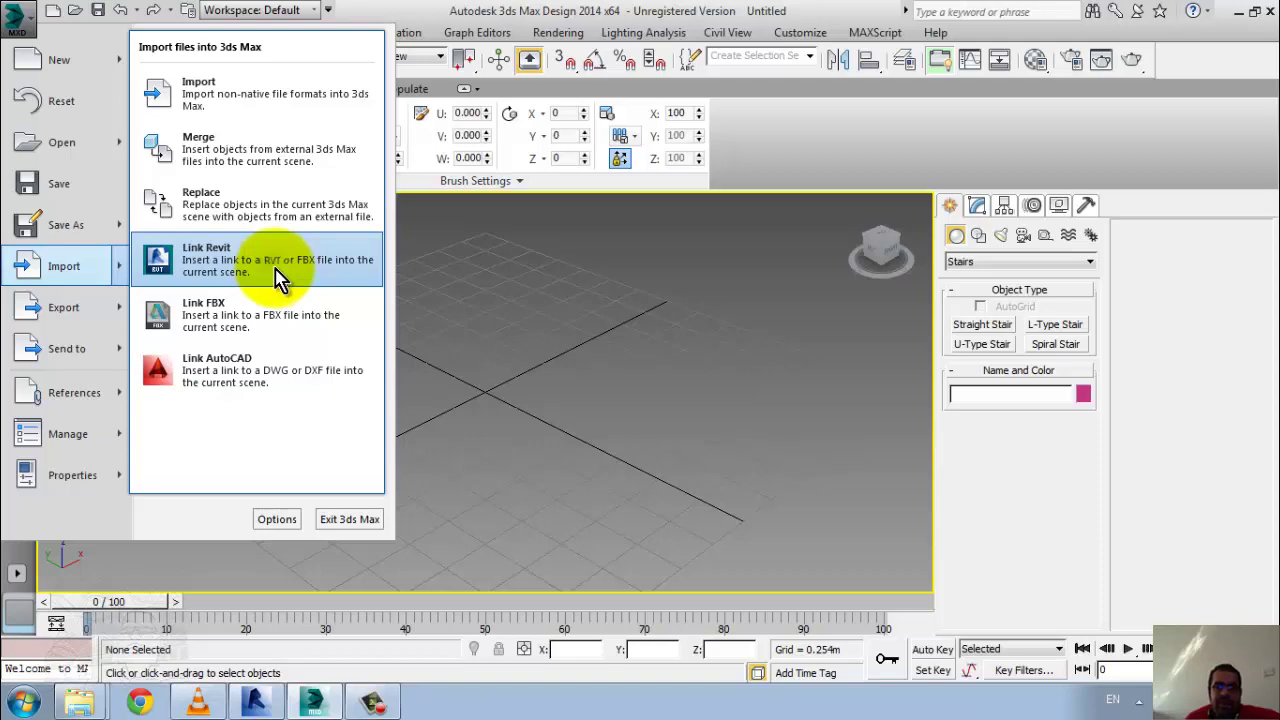
pyautogui.click(278, 270)
pyautogui.click(470, 330)
pyautogui.scroll(-1, 478, 333)
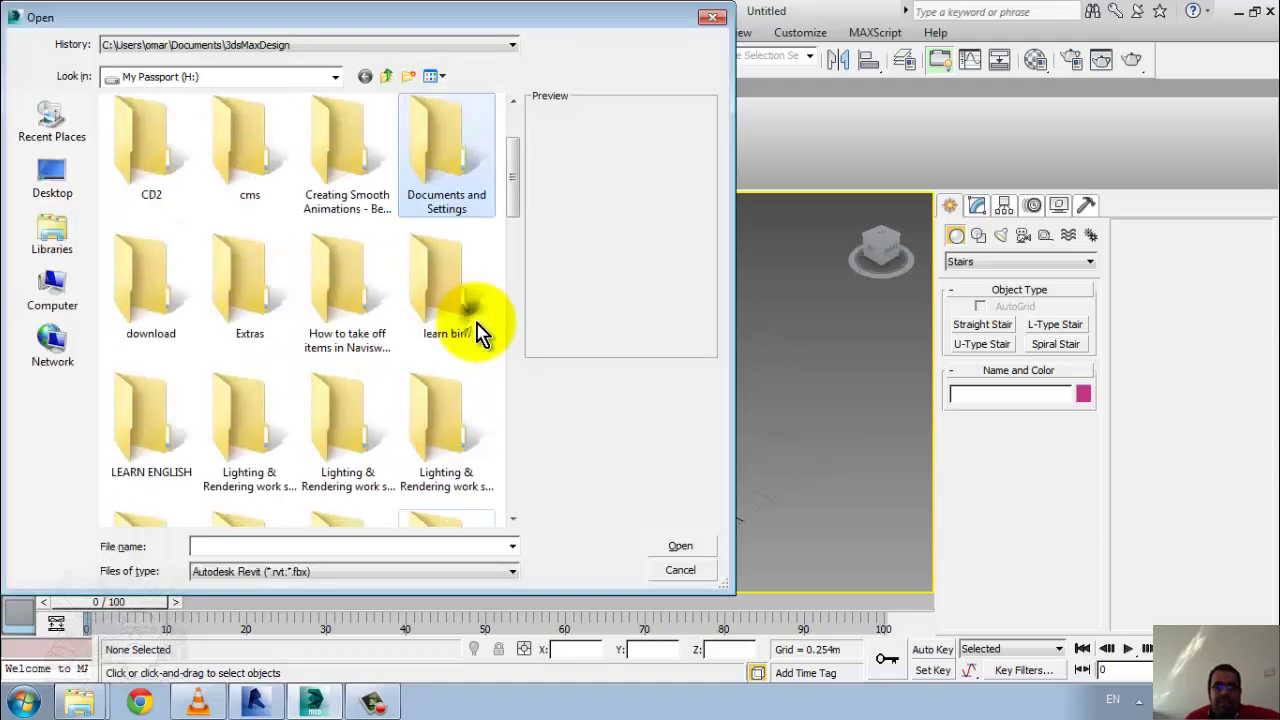
pyautogui.scroll(-3, 484, 335)
pyautogui.scroll(-3, 484, 335)
pyautogui.scroll(-2, 484, 335)
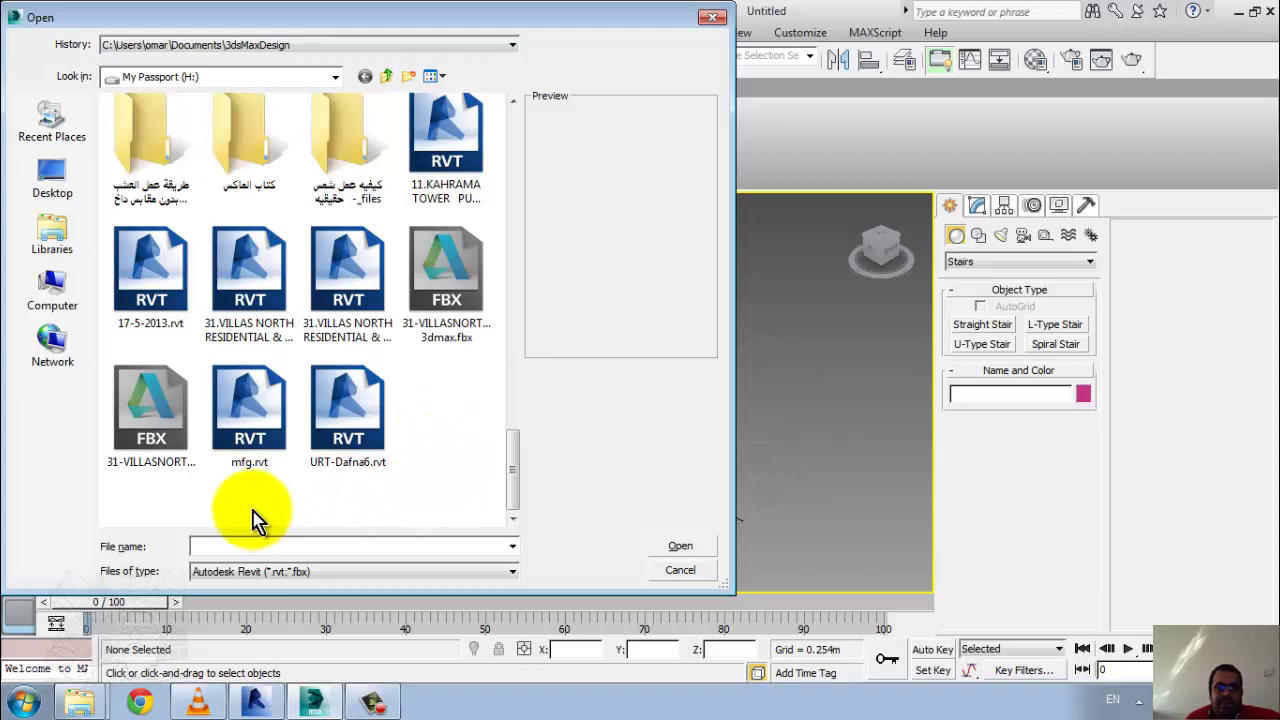
# - Sort files by date and open 31.VILLAS NORTH RESIDENTIAL & WEST-WATER FRONT AREAS.rvt
pyautogui.rightClick(440, 463)
pyautogui.moveTo(490, 251)
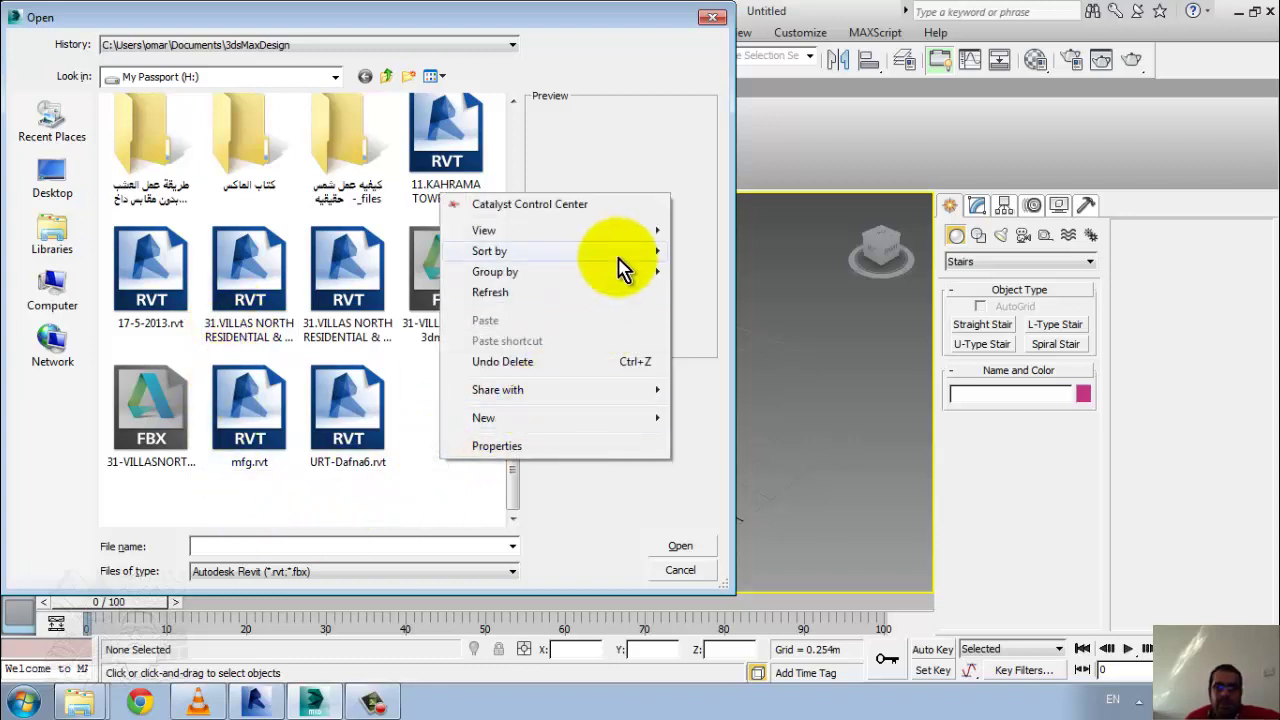
pyautogui.click(732, 270)
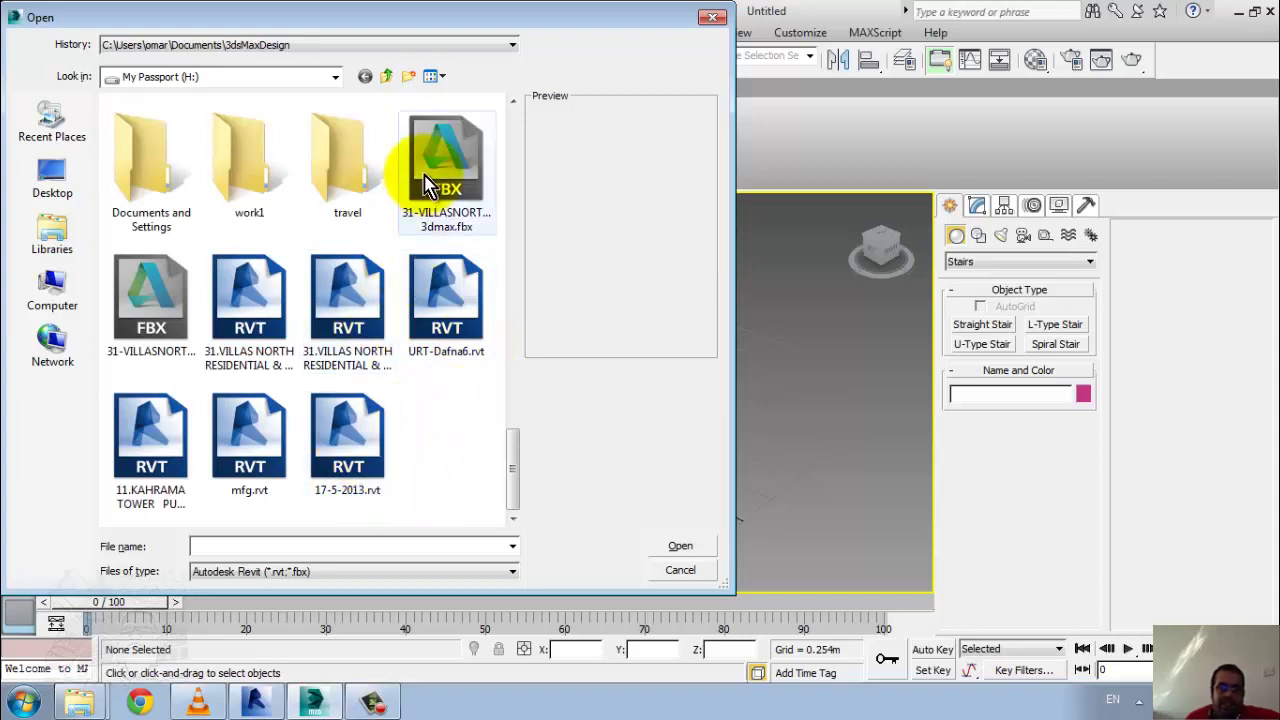
pyautogui.click(240, 310)
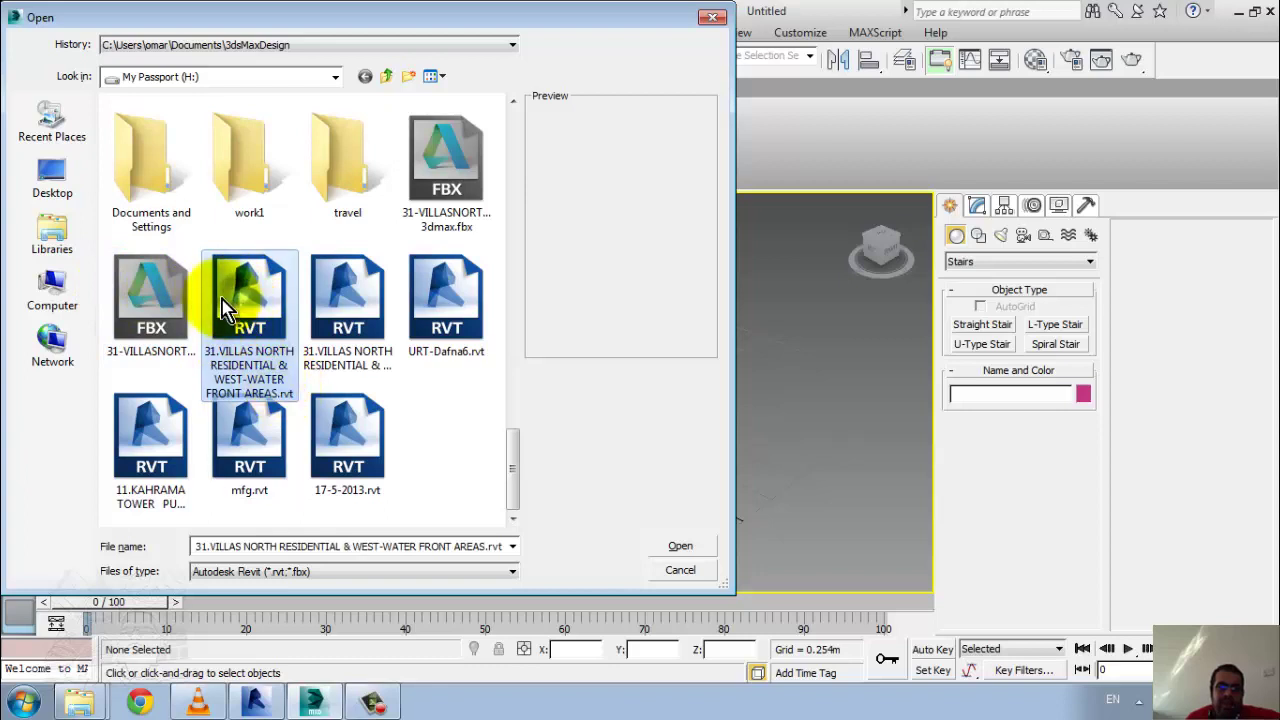
pyautogui.click(681, 547)
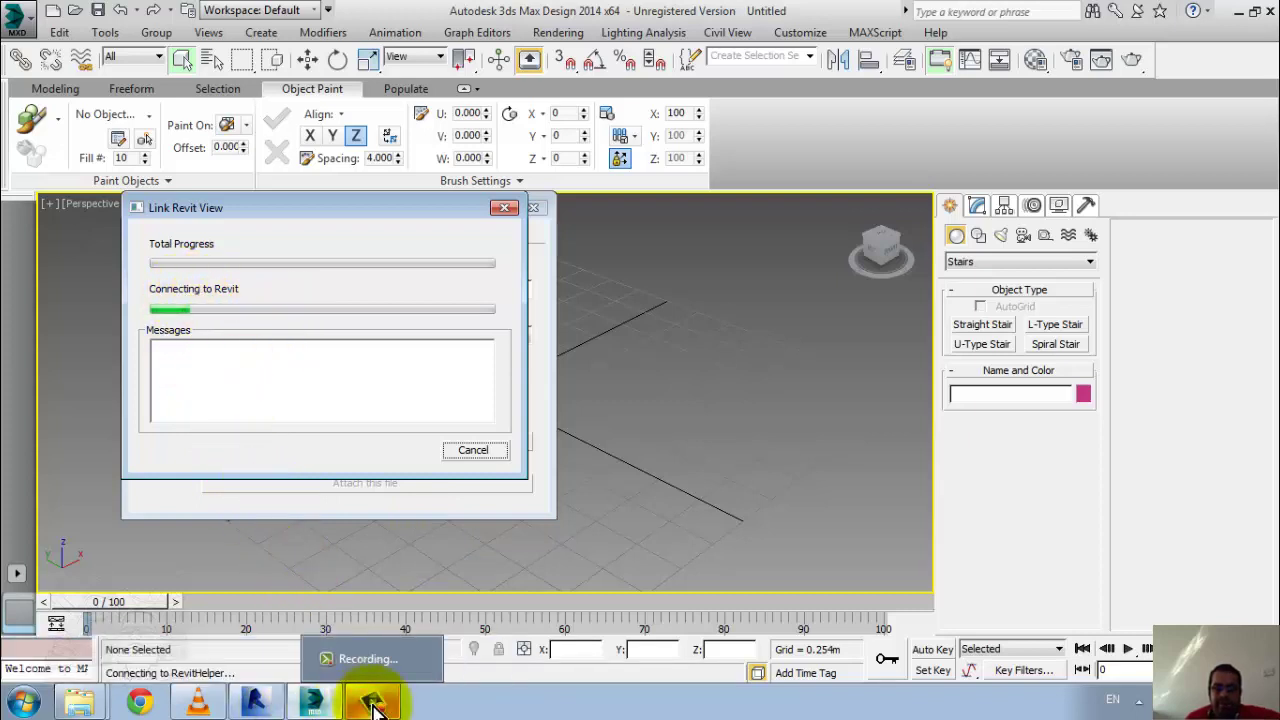
# - Check the model in Revit, then choose the {3D} view to link
pyautogui.click(255, 703)
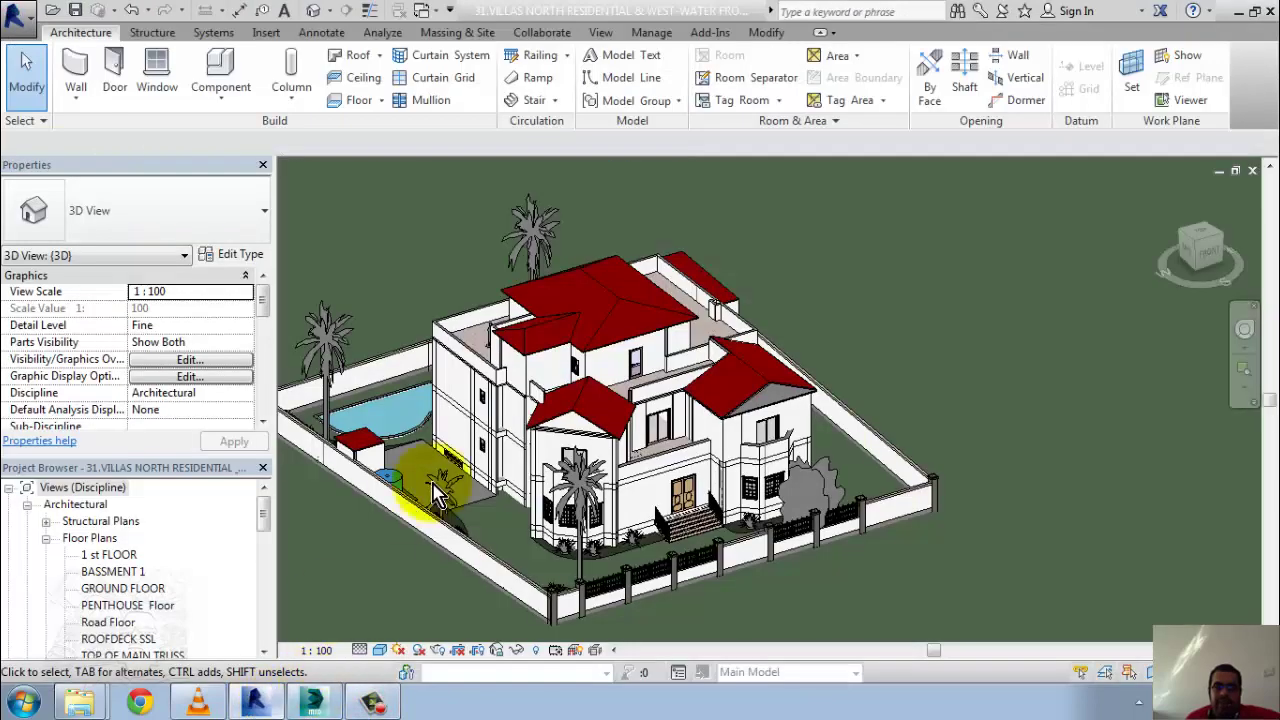
pyautogui.click(316, 700)
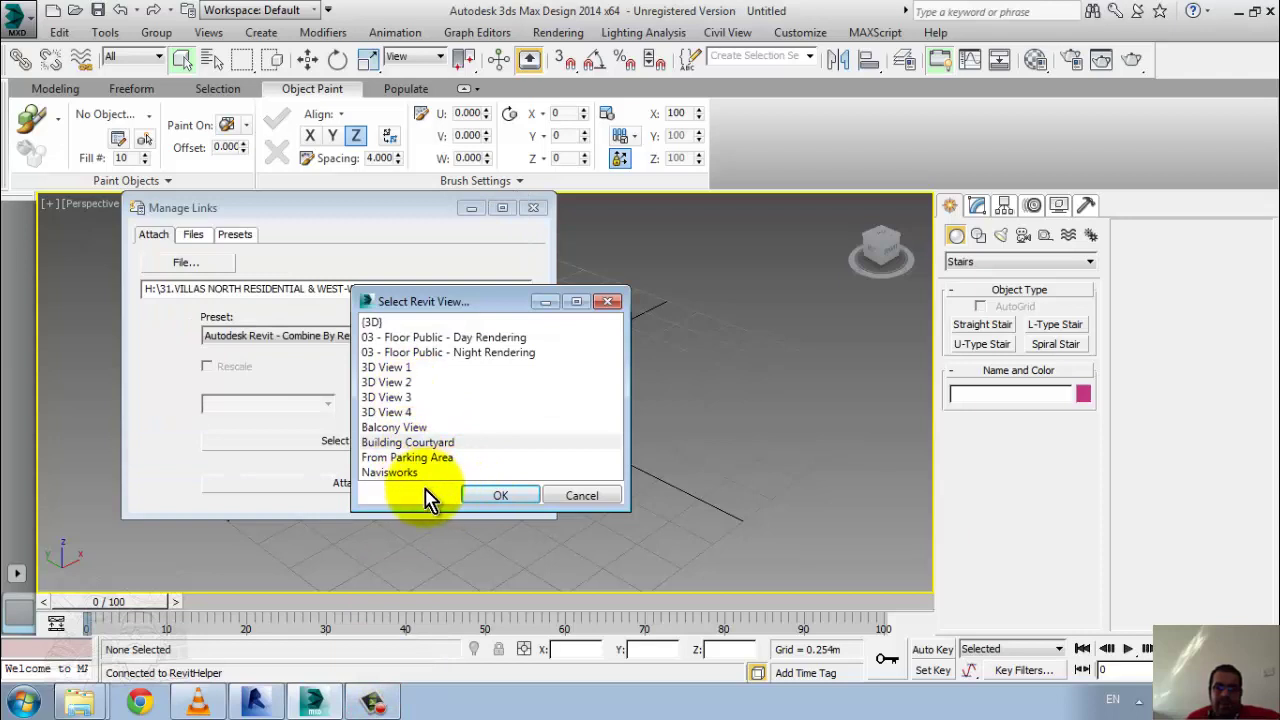
pyautogui.click(370, 324)
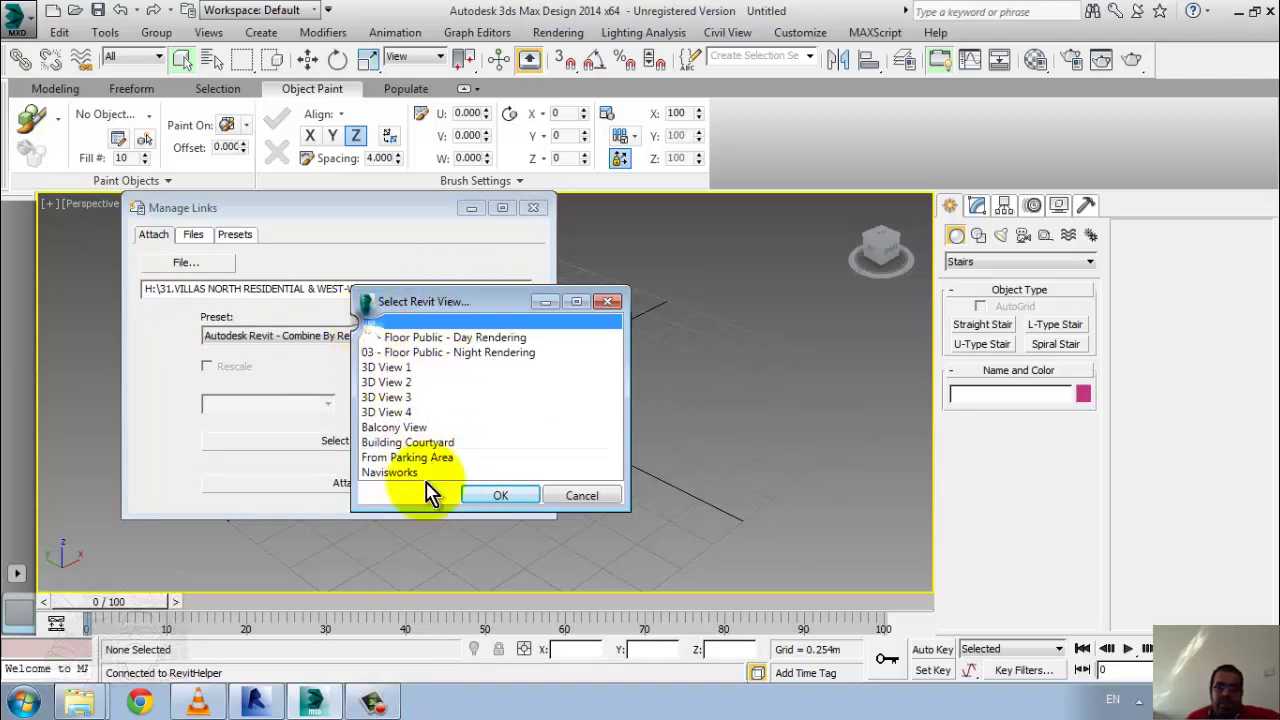
pyautogui.click(508, 500)
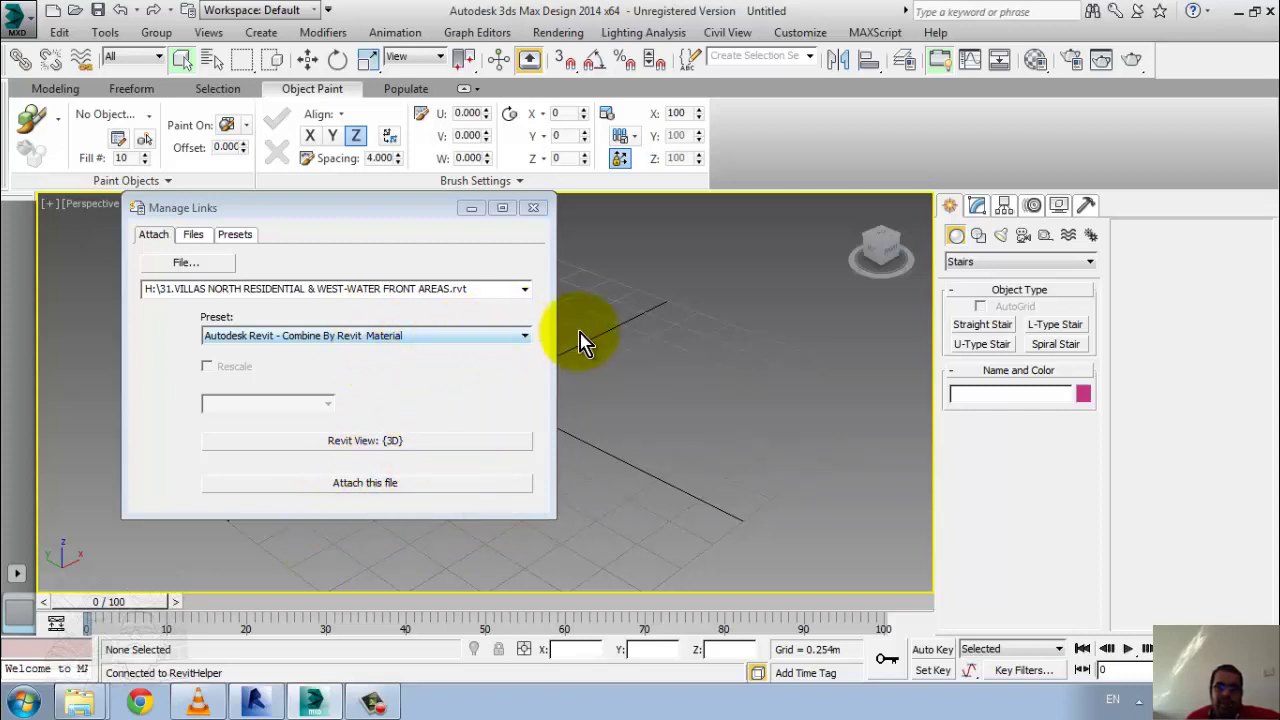
# - Set the Combine By Revit Material preset and attach the villa file
pyautogui.click(525, 338)
pyautogui.click(530, 348)
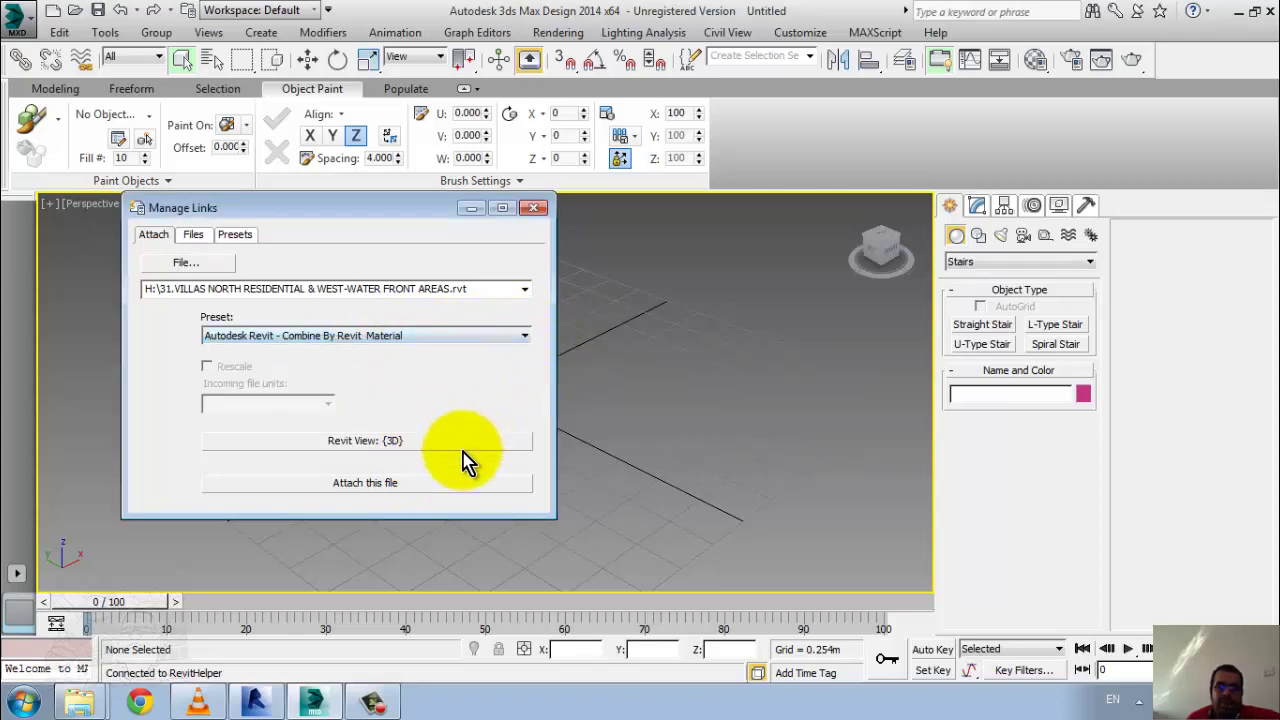
pyautogui.moveTo(400, 207); pyautogui.dragTo(417, 232)
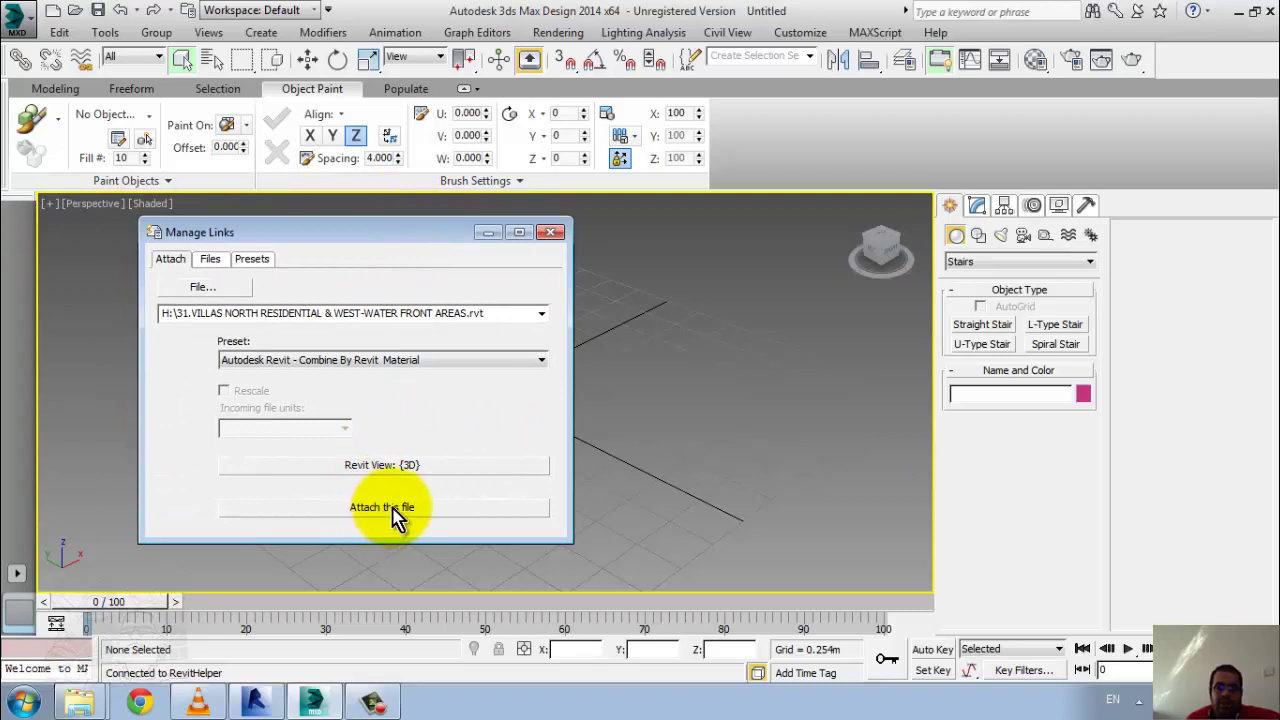
pyautogui.click(396, 510)
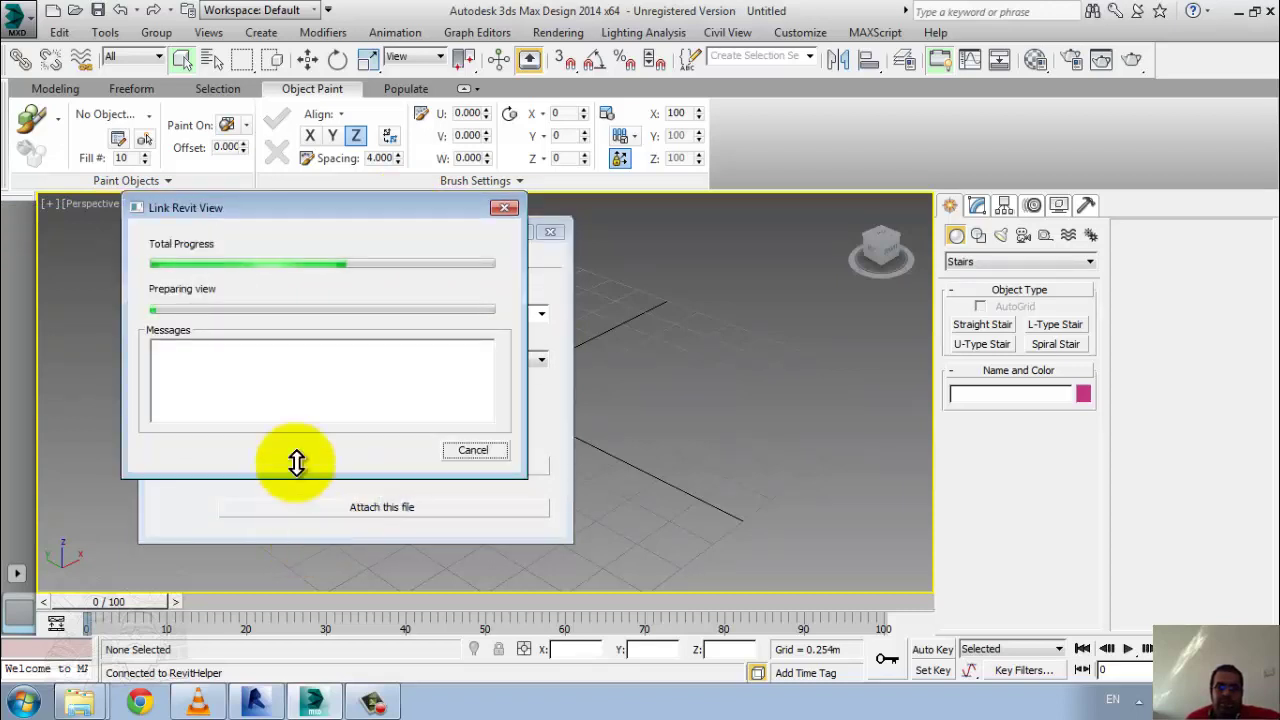
pyautogui.moveTo(330, 220); pyautogui.dragTo(770, 206)
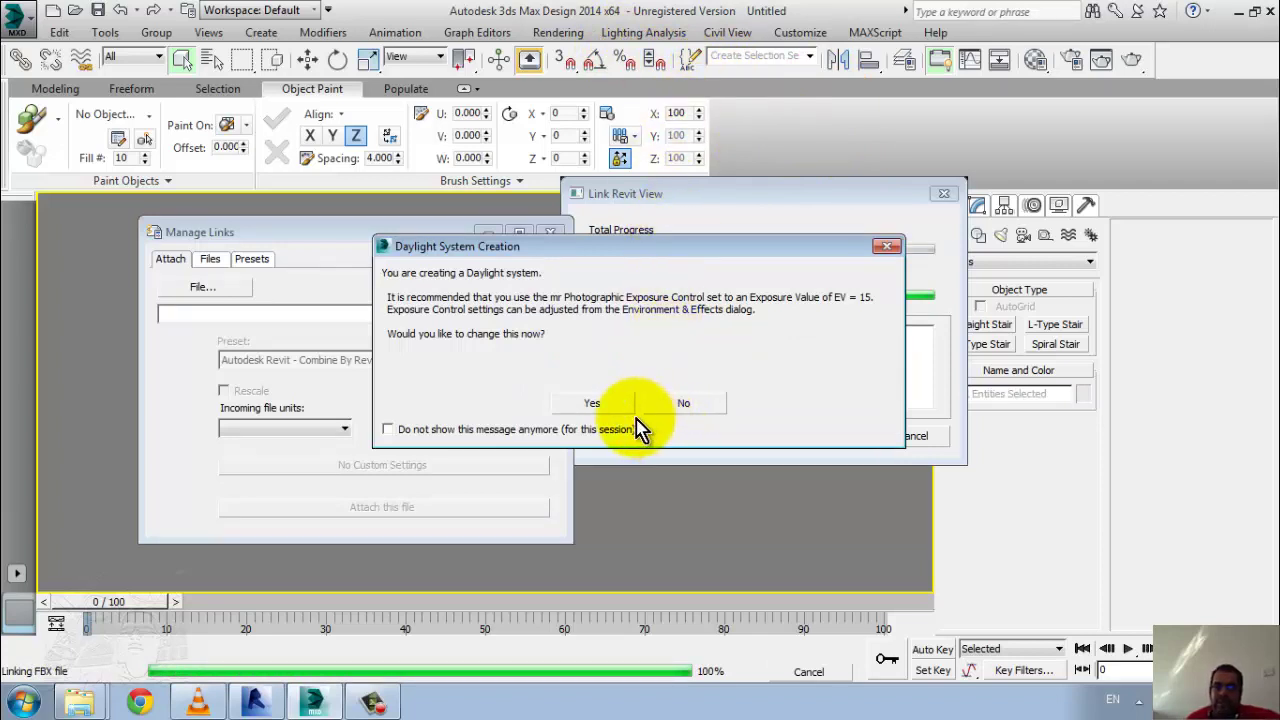
# - Accept the daylight exposure prompt, close Manage Links, and frame the villa in the viewport
pyautogui.click(678, 403)
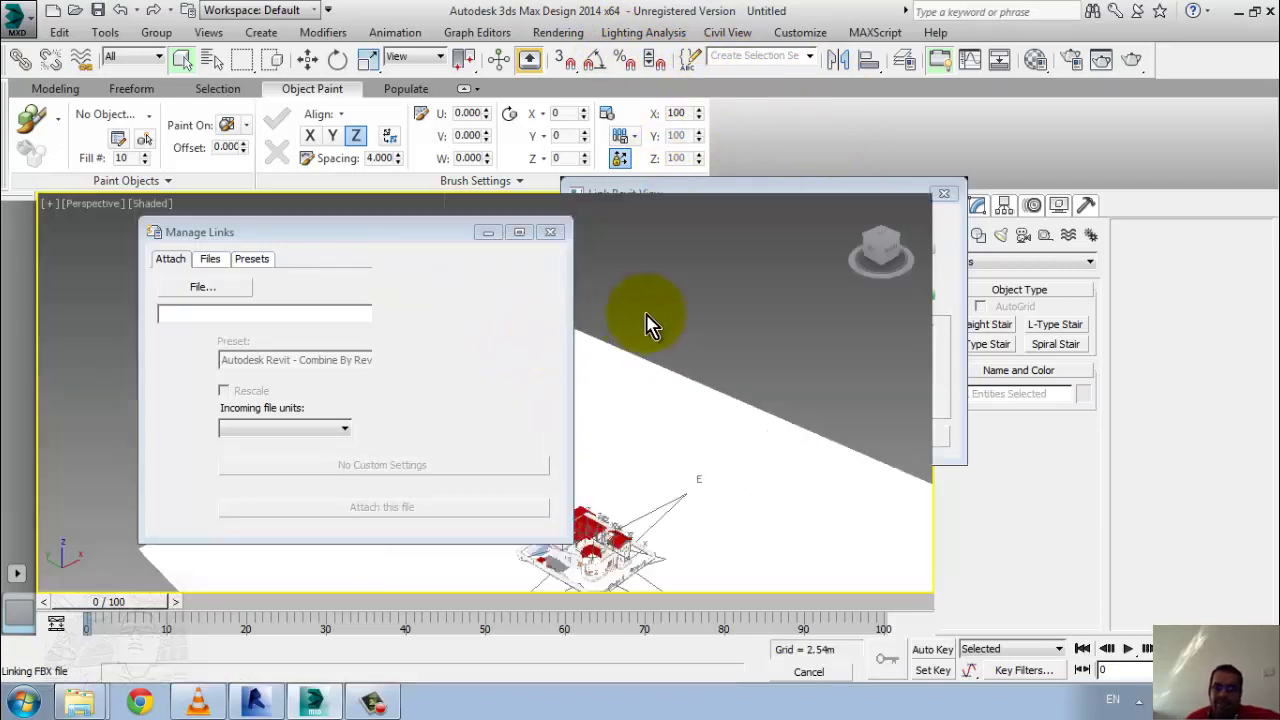
pyautogui.click(551, 236)
pyautogui.moveTo(576, 586); pyautogui.dragTo(506, 387, button='middle')
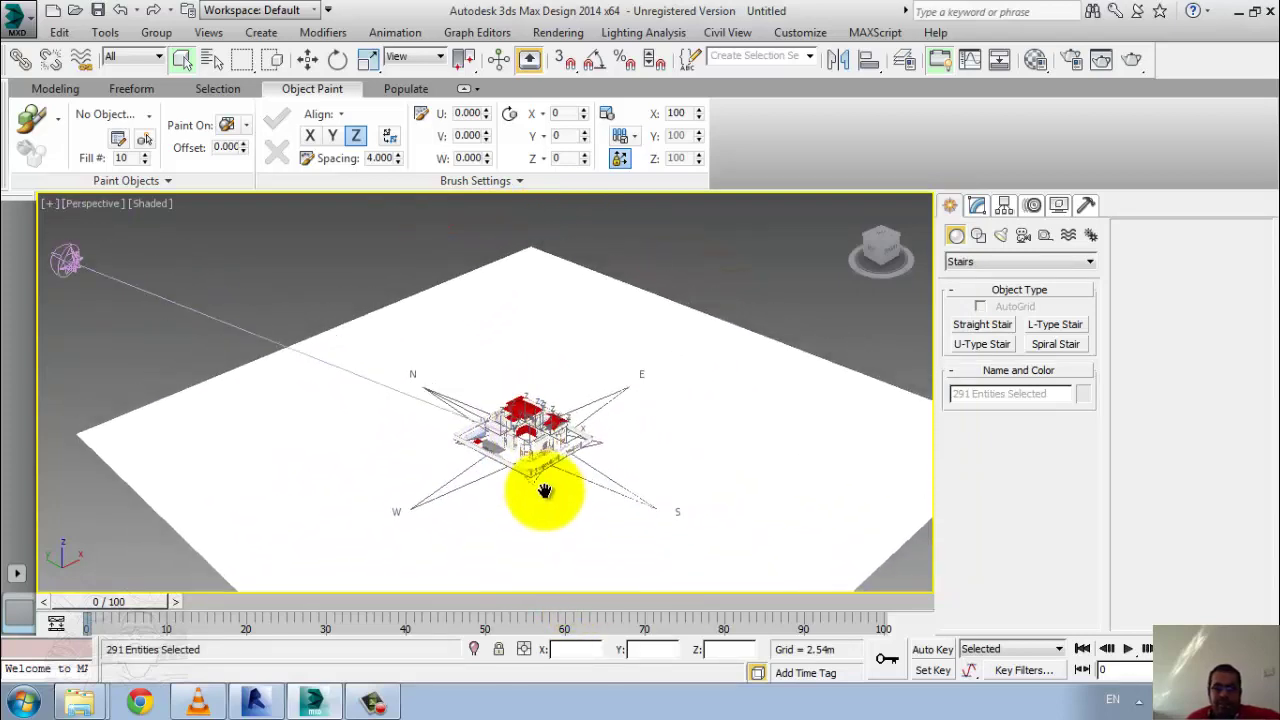
pyautogui.scroll(5, 540, 480)
pyautogui.scroll(2, 517, 457)
pyautogui.moveTo(623, 429); pyautogui.dragTo(614, 419, button='middle')
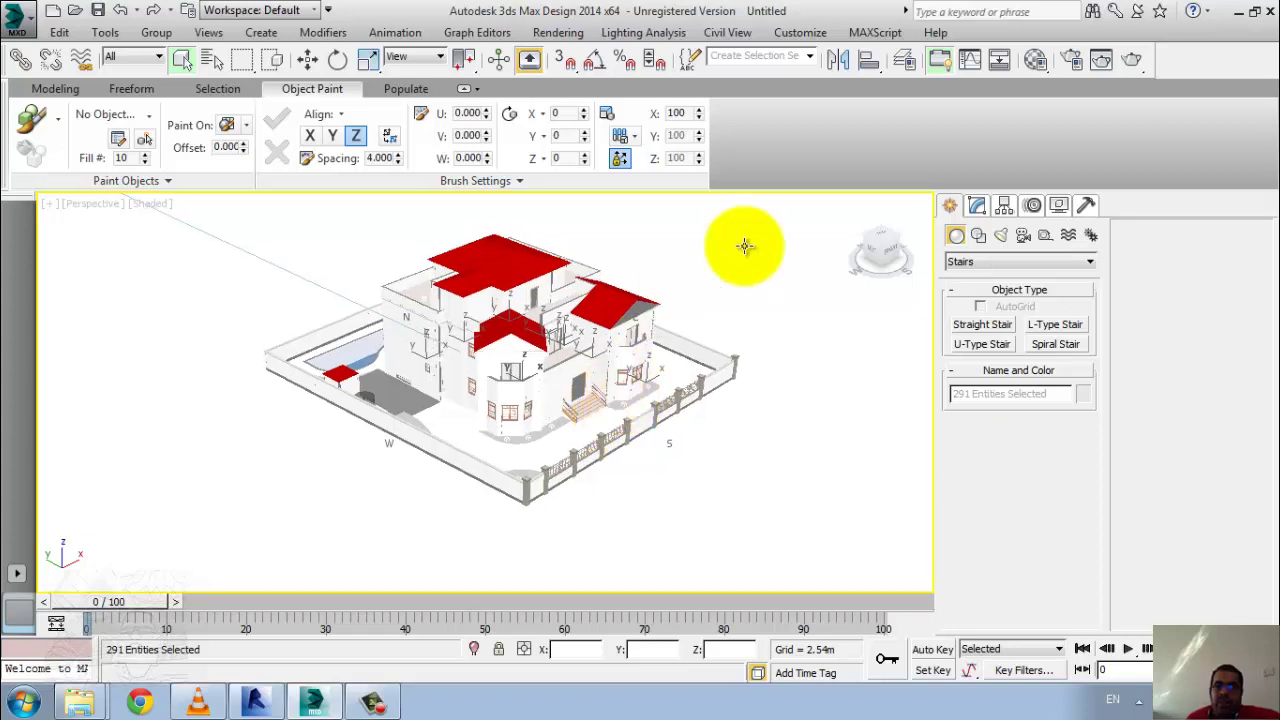
# - Show the Layers toolbar, open the layer manager and select the villa's railing layer
pyautogui.rightClick(1195, 68)
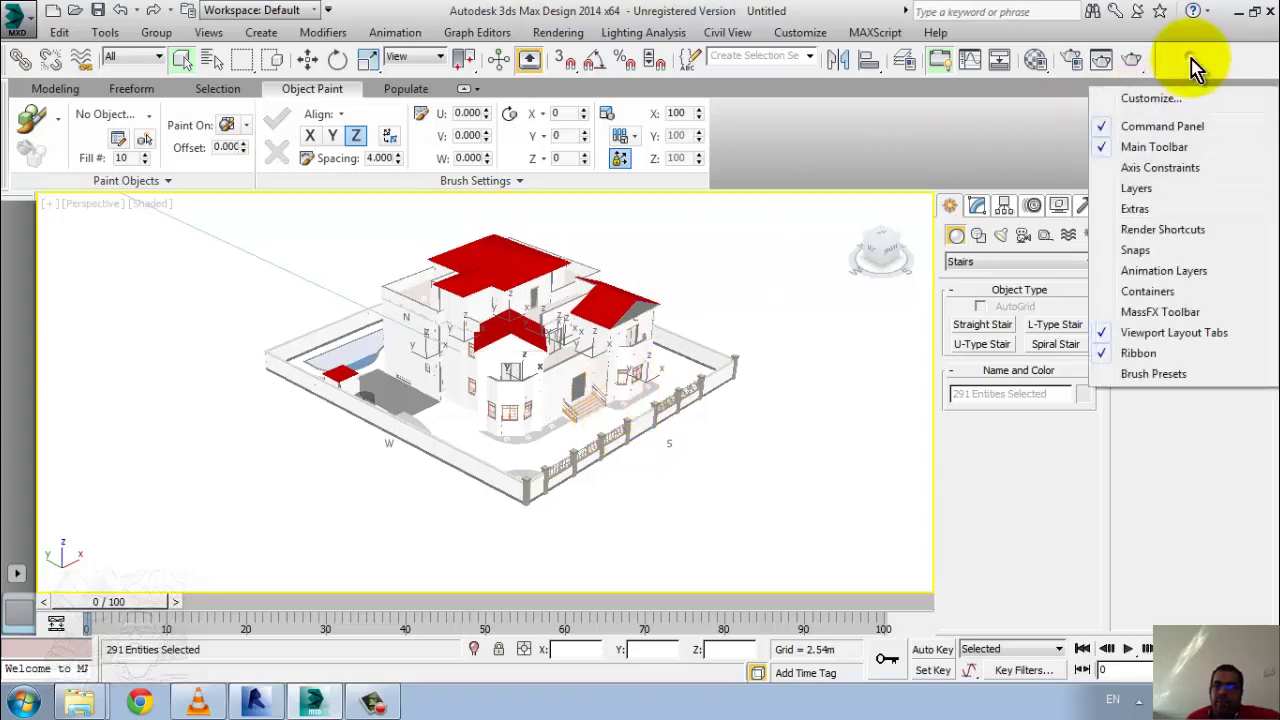
pyautogui.click(1155, 190)
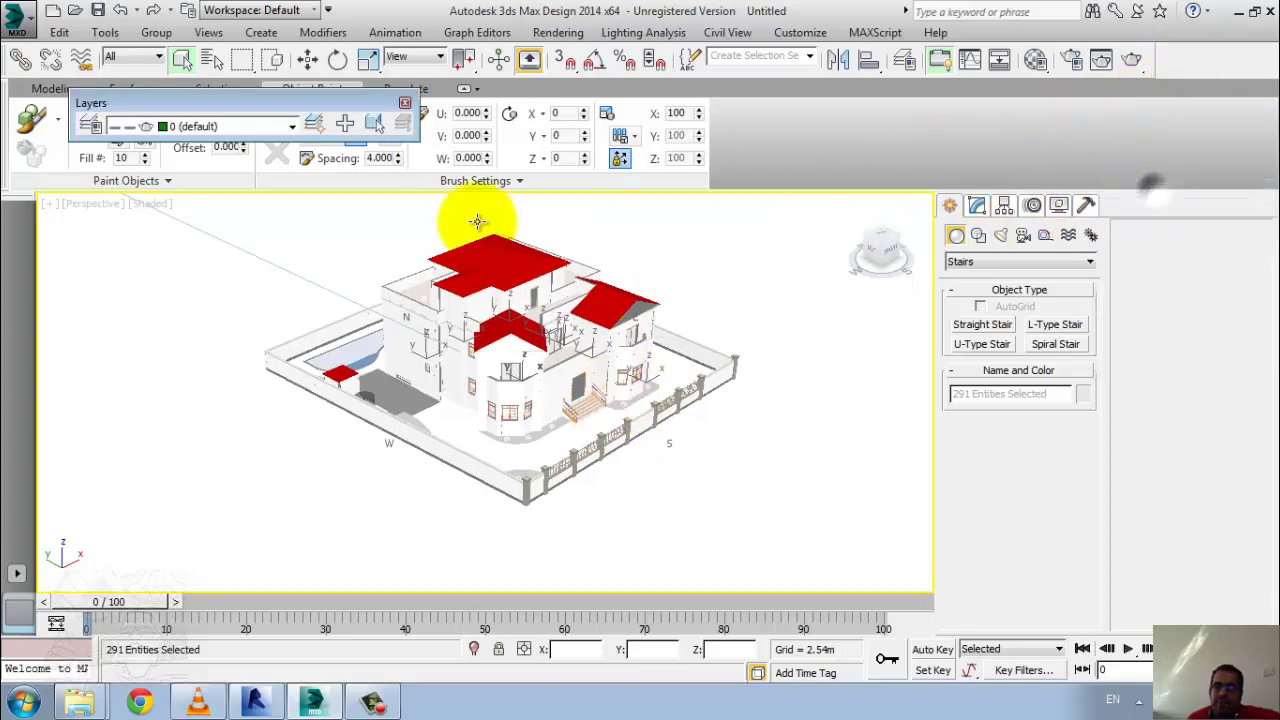
pyautogui.click(90, 130)
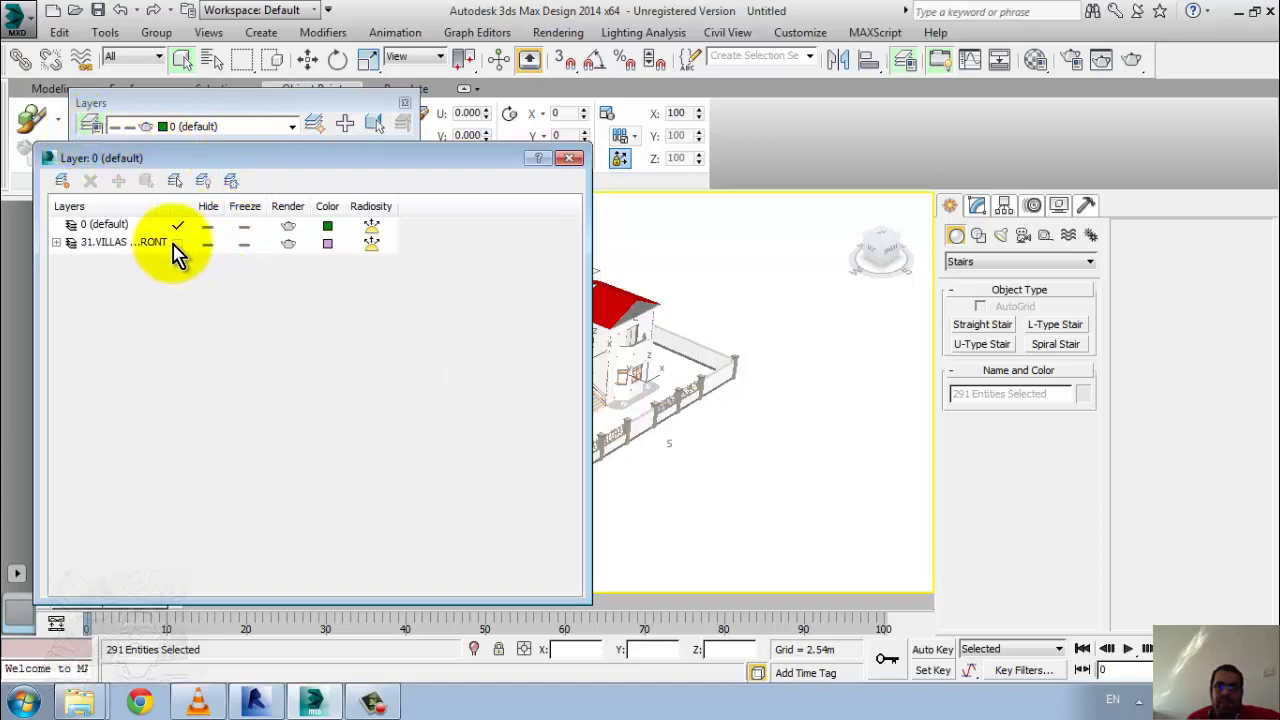
pyautogui.click(57, 245)
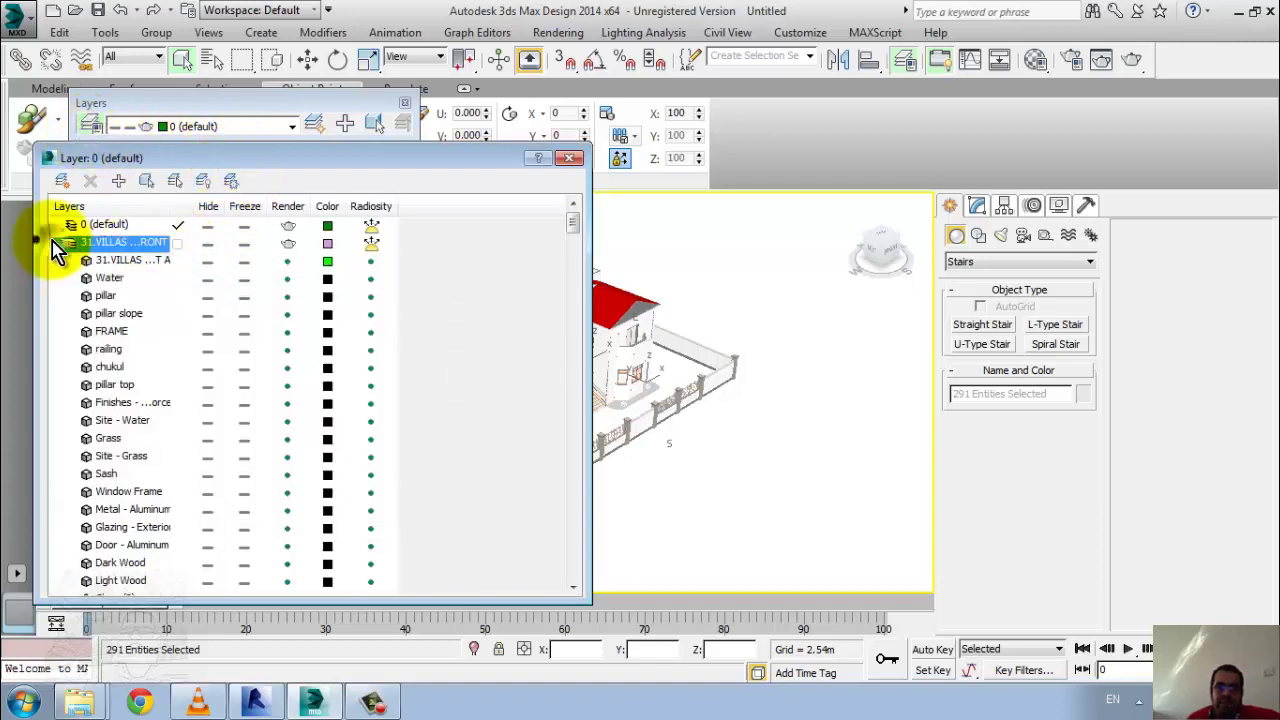
pyautogui.click(208, 280)
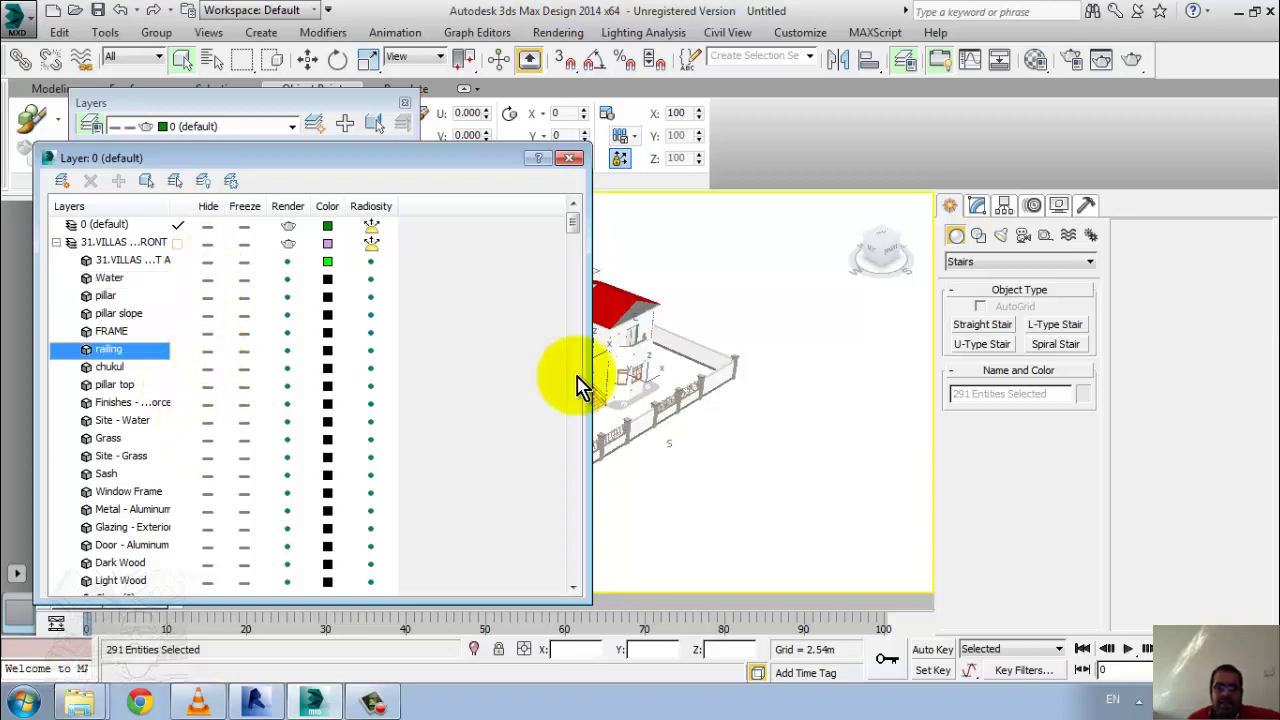
pyautogui.click(697, 346)
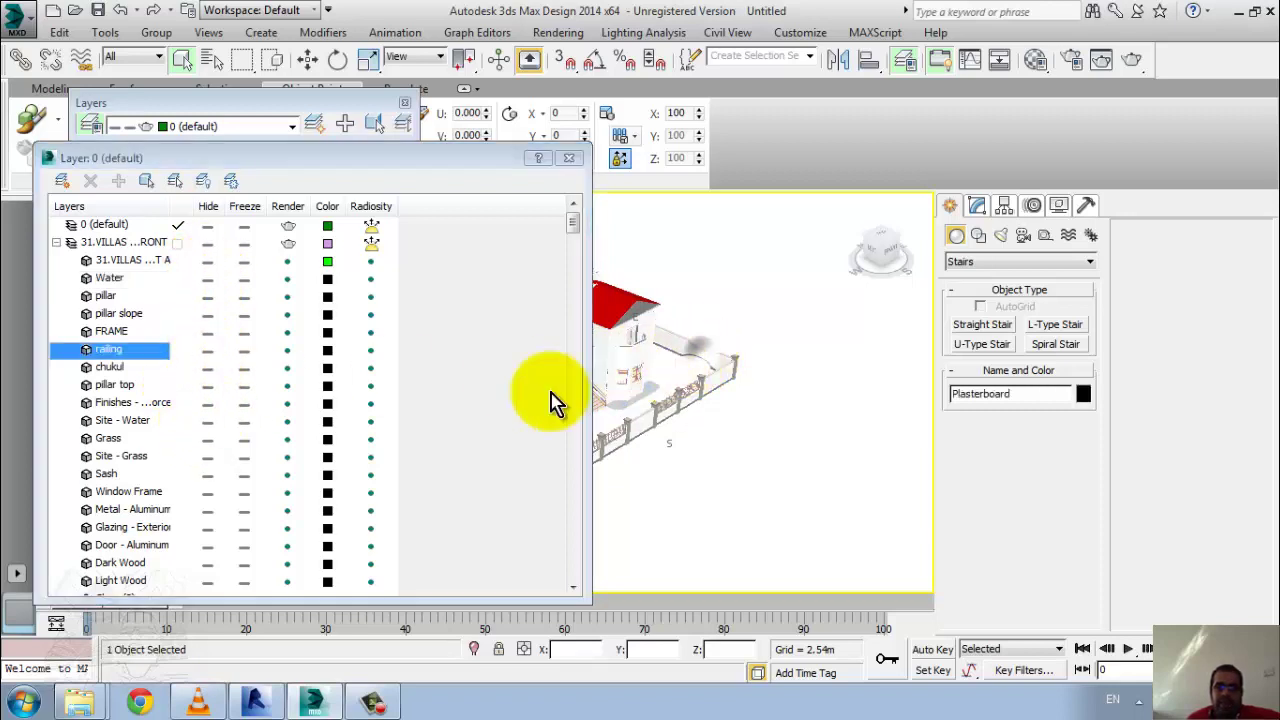
# - Hide the Grass and Site - Grass layers, then close the layer manager
pyautogui.click(205, 440)
pyautogui.click(202, 457)
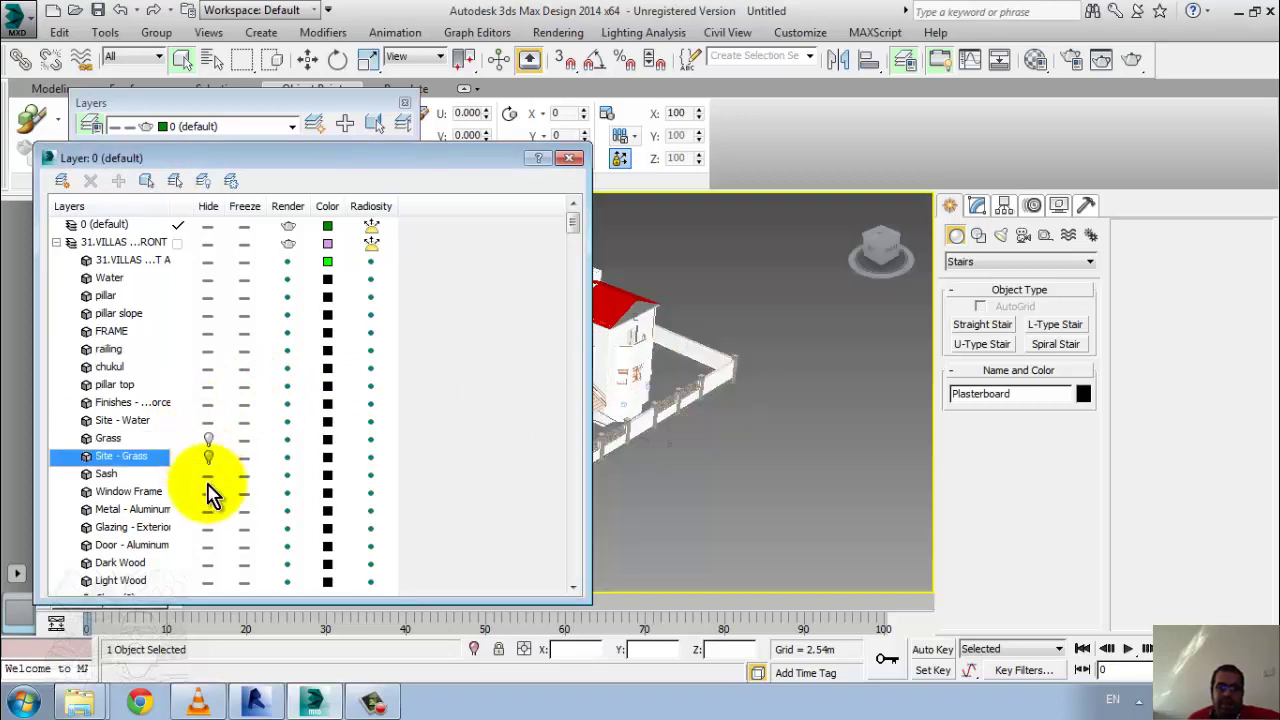
pyautogui.click(208, 492)
pyautogui.click(209, 456)
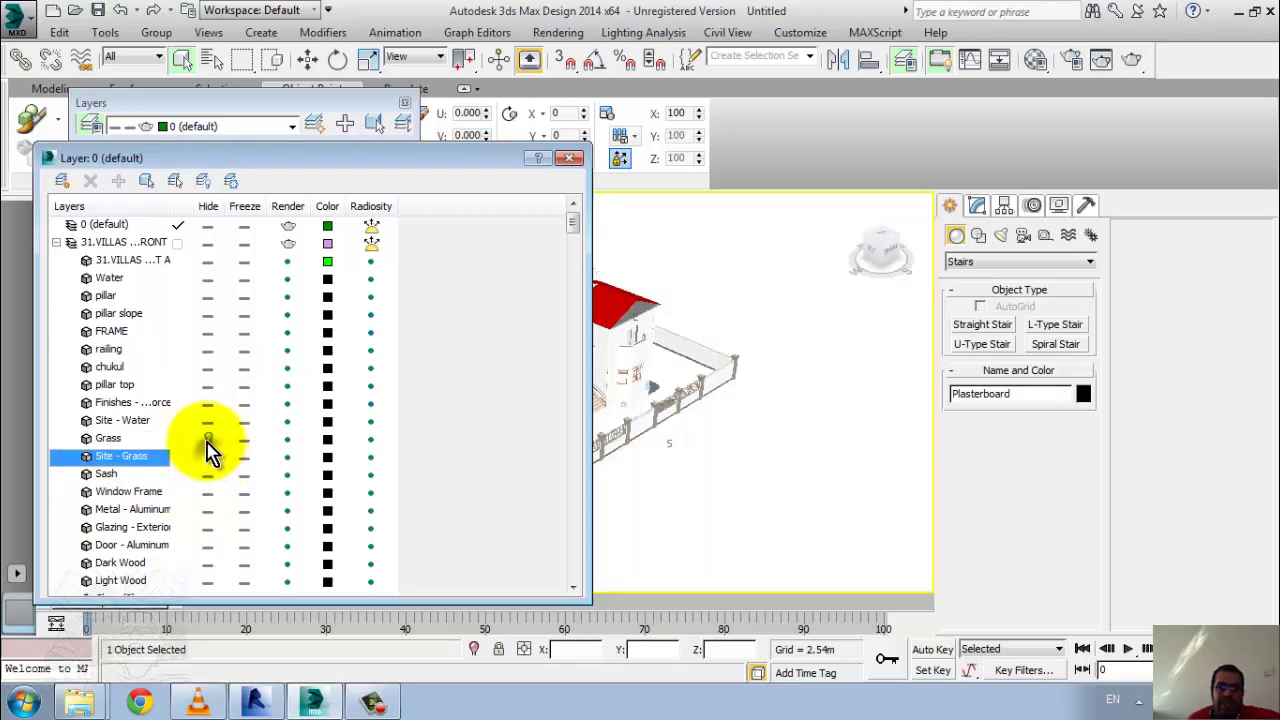
pyautogui.click(208, 439)
pyautogui.click(572, 162)
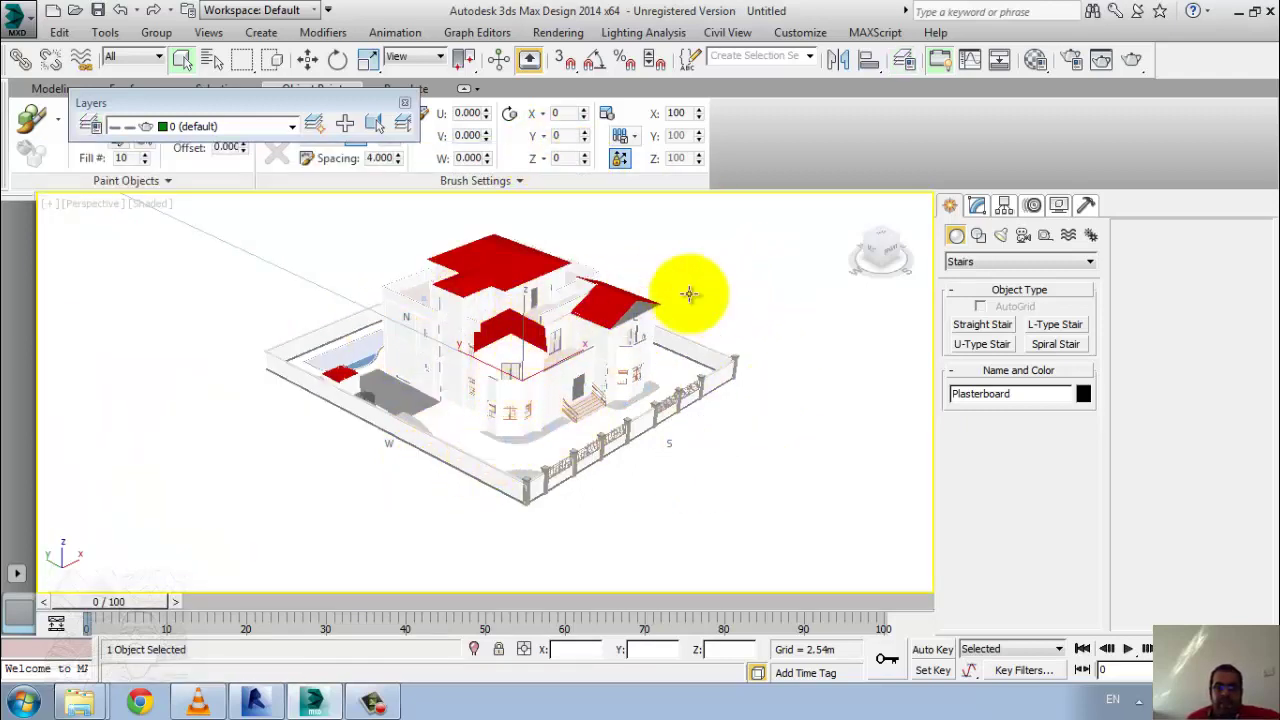
# - Dock and hide the Layers toolbar, and set the ribbon to Minimize to Tabs
pyautogui.moveTo(334, 108); pyautogui.dragTo(1012, 104)
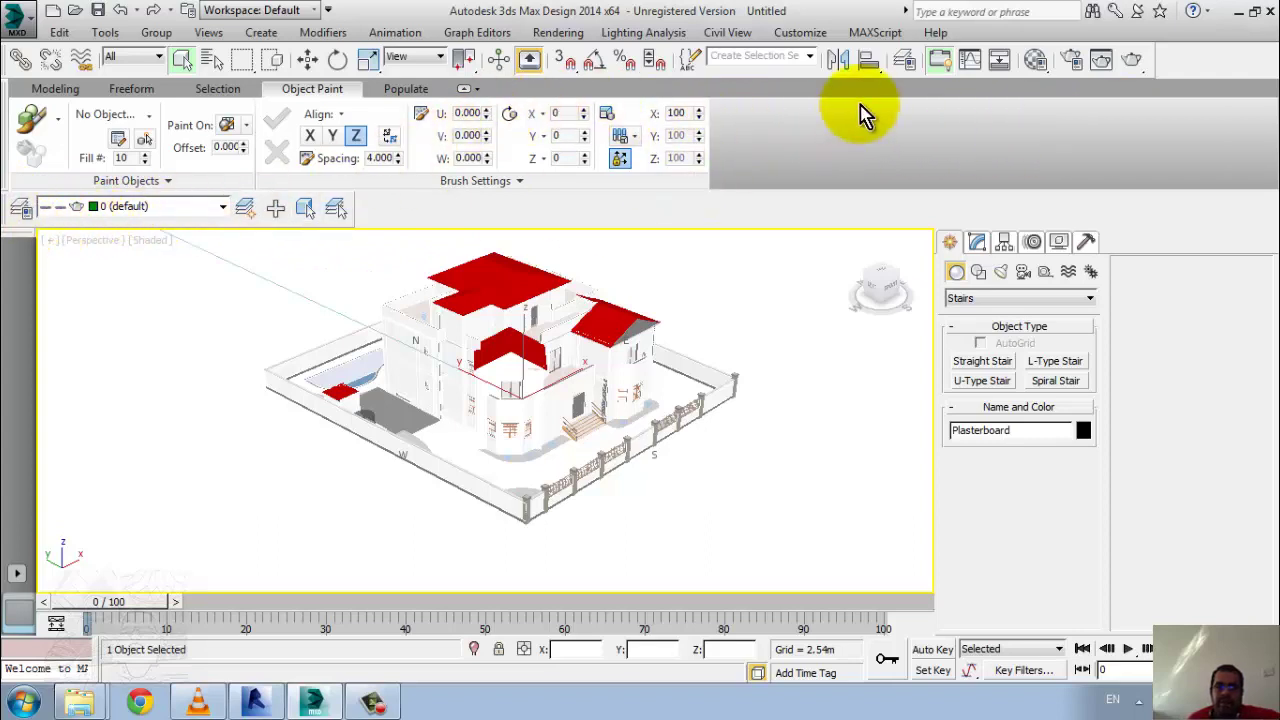
pyautogui.rightClick(1195, 57)
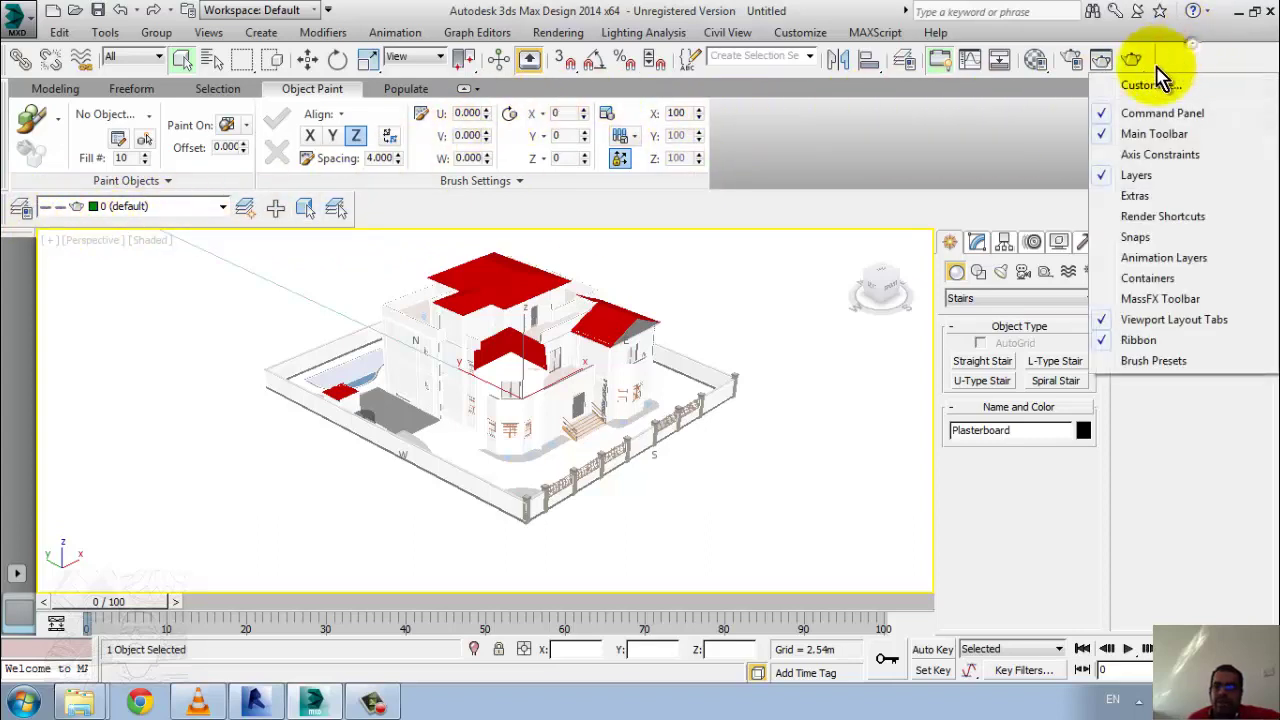
pyautogui.click(1170, 180)
pyautogui.click(478, 92)
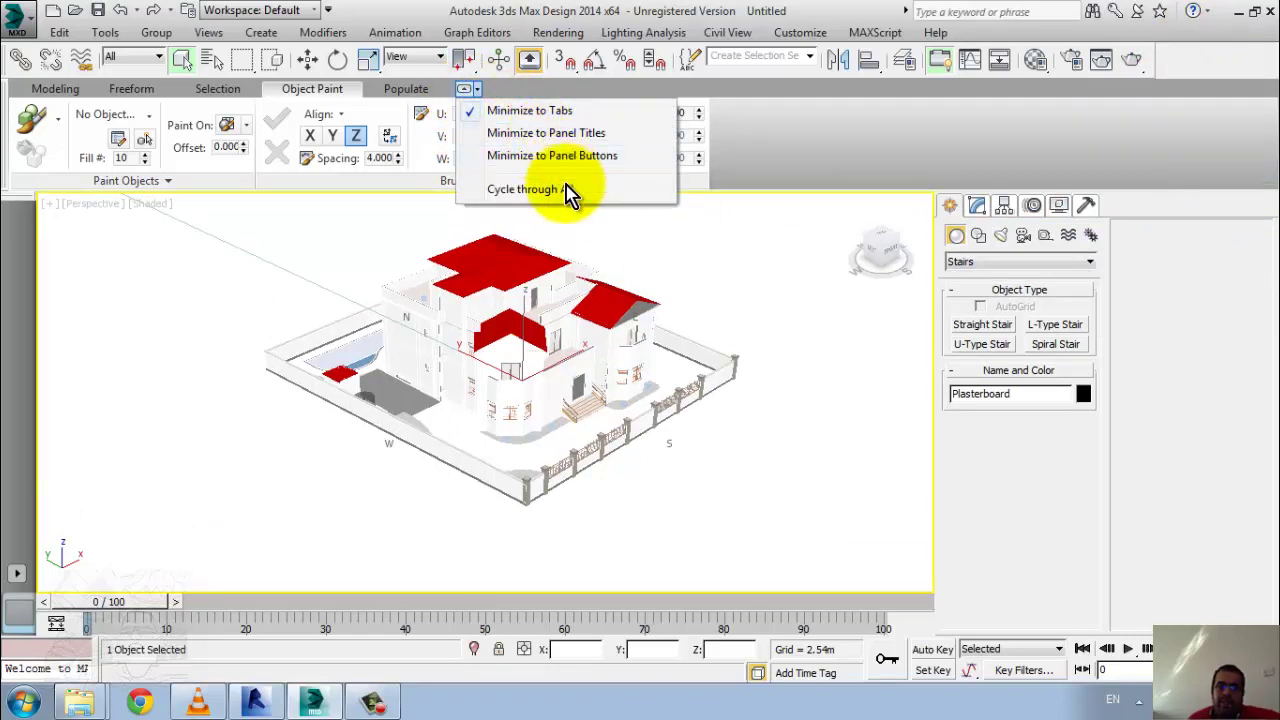
pyautogui.click(500, 110)
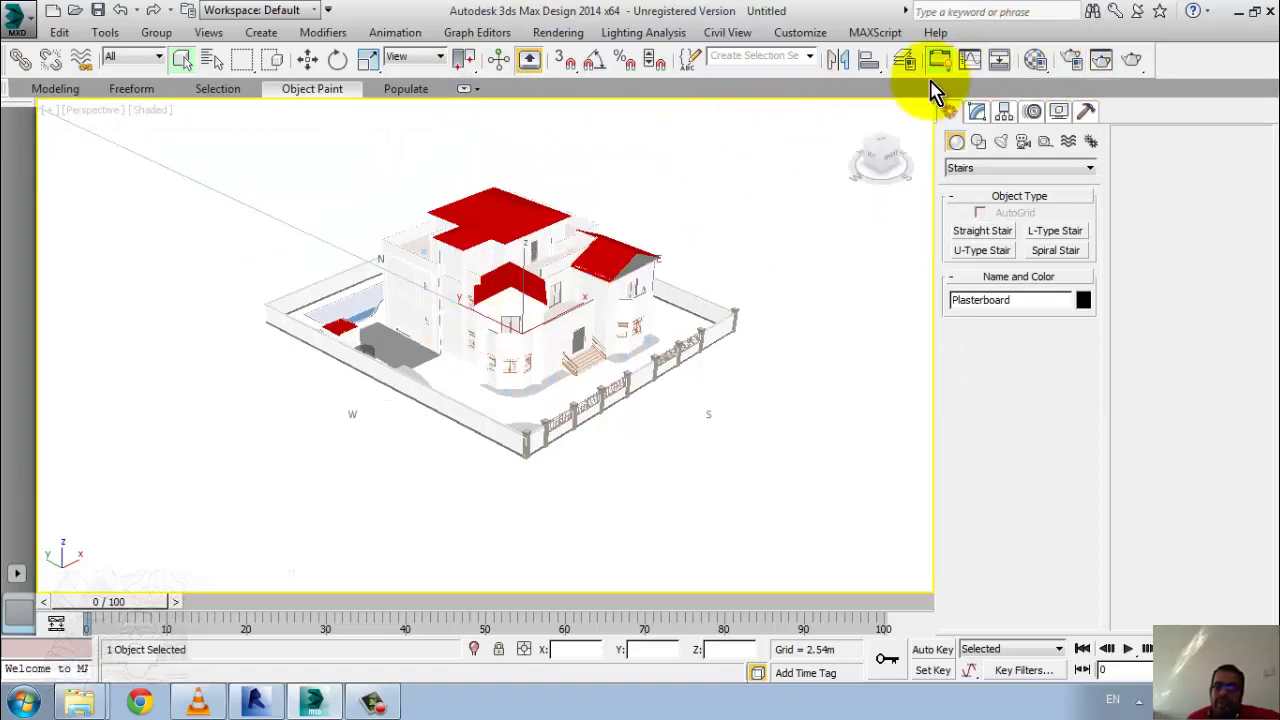
# - Eyedrop the red roof material into an empty Material Editor slot and recolour its paint purple
pyautogui.click(1040, 68)
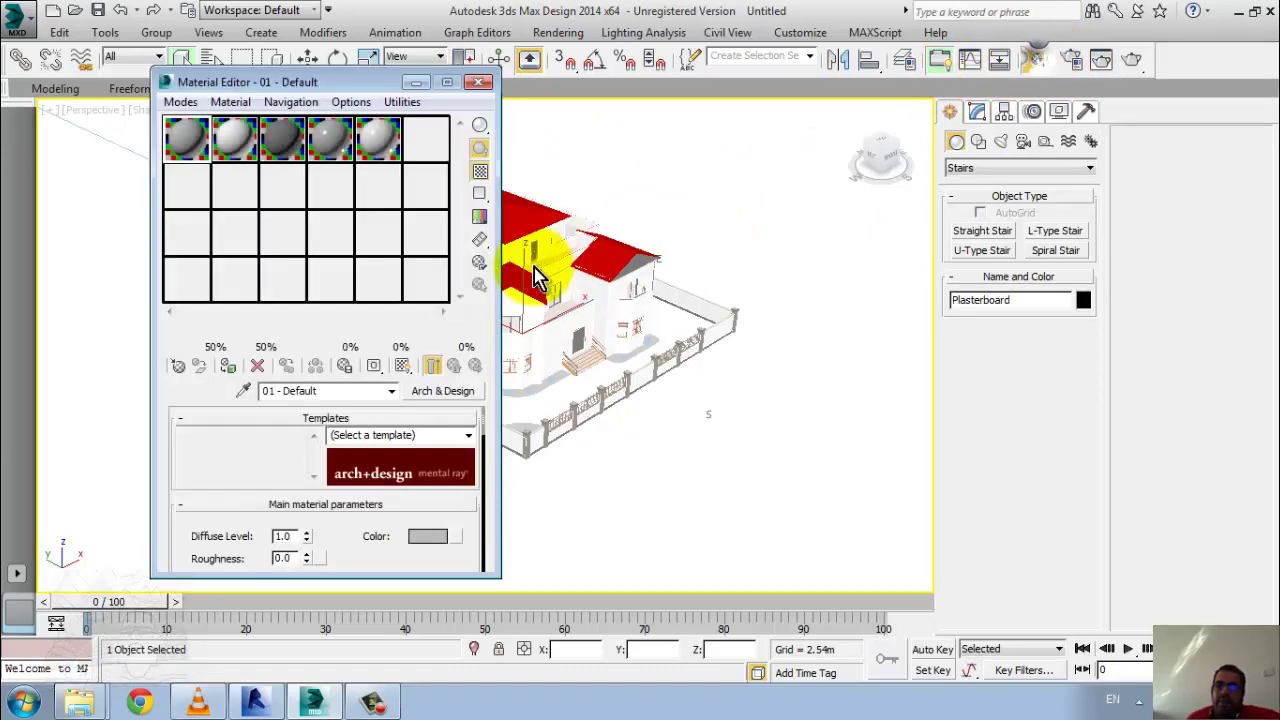
pyautogui.moveTo(557, 286)
pyautogui.mouseDown(button='middle')
pyautogui.moveTo(710, 335)
pyautogui.moveTo(615, 285)
pyautogui.mouseUp(button='middle')
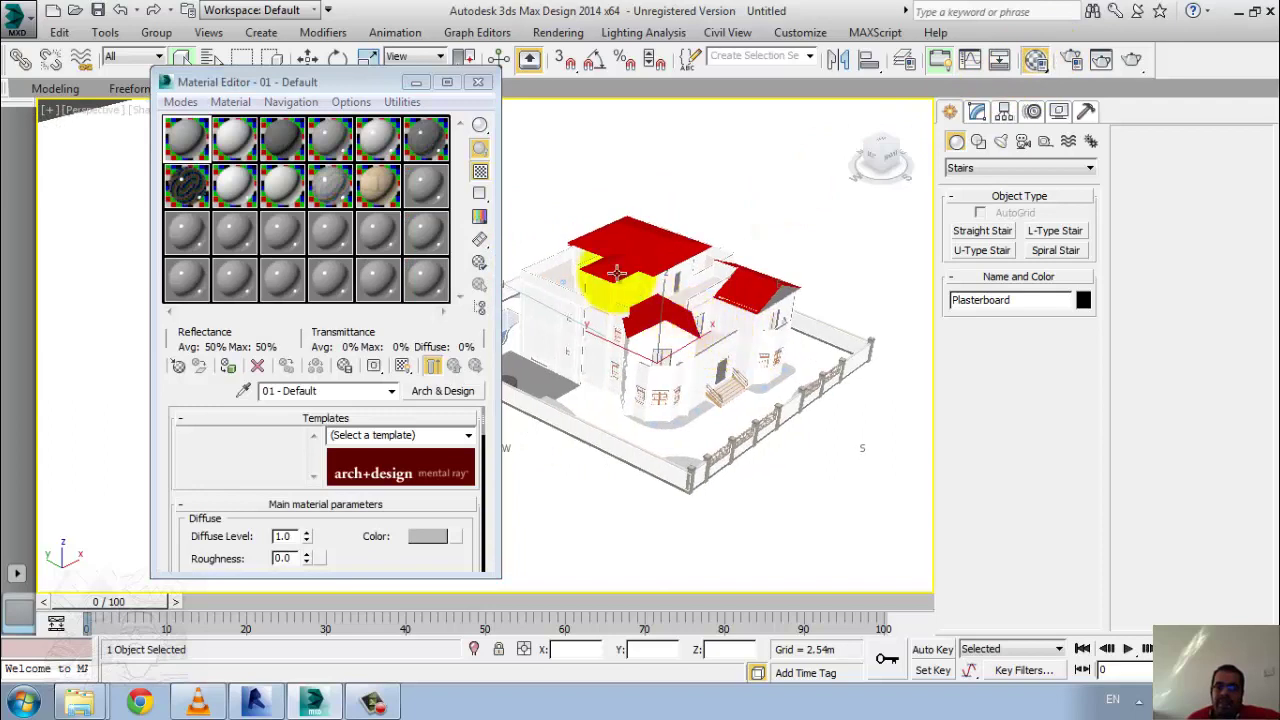
pyautogui.scroll(3, 620, 280)
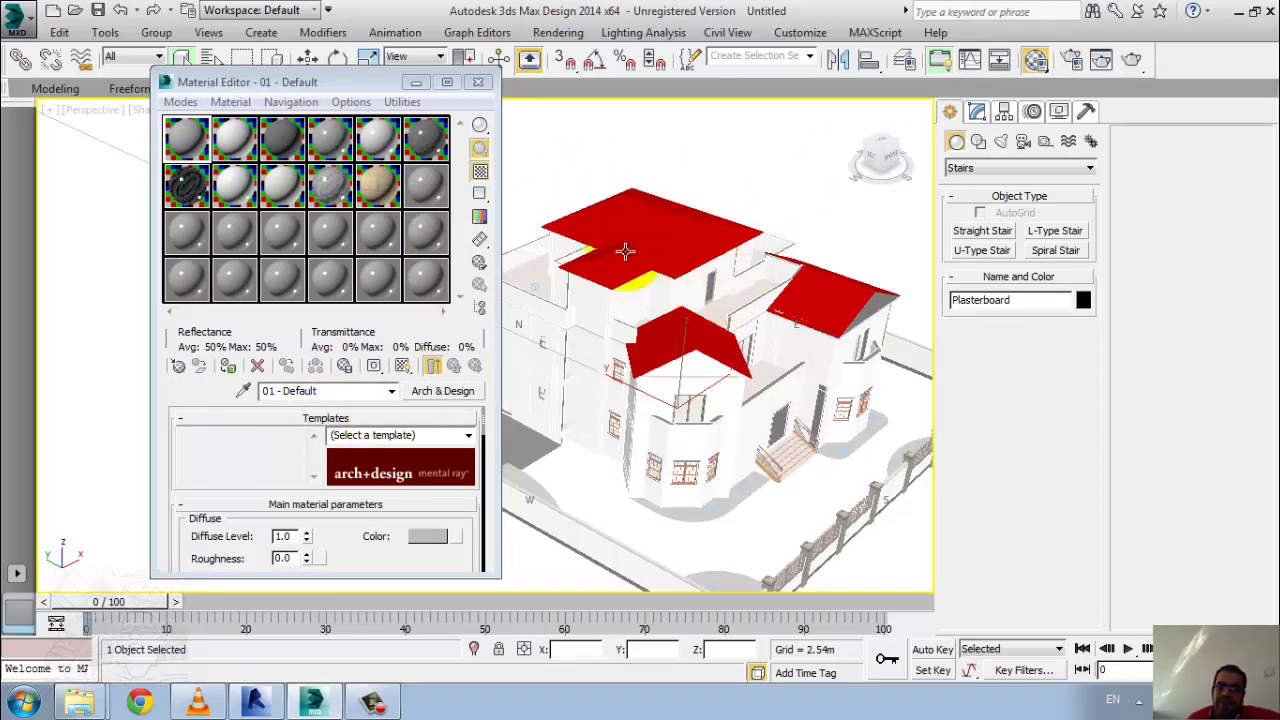
pyautogui.click(228, 240)
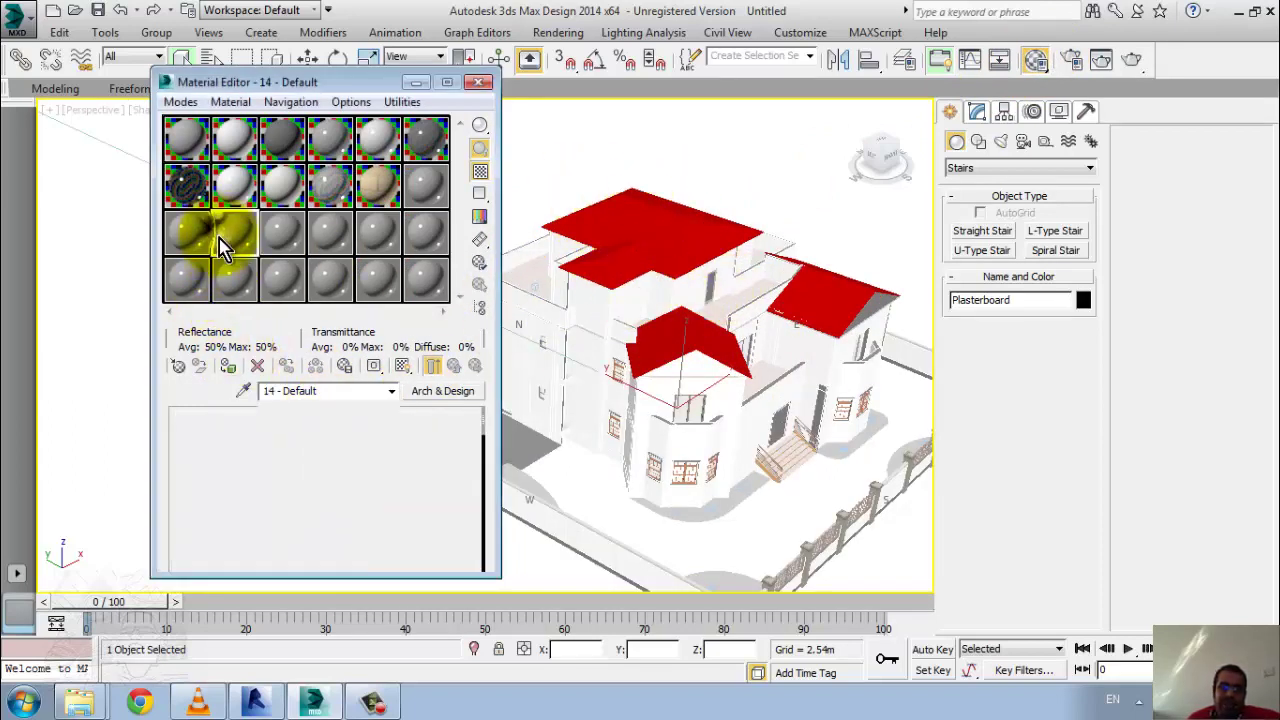
pyautogui.click(242, 390)
pyautogui.click(642, 222)
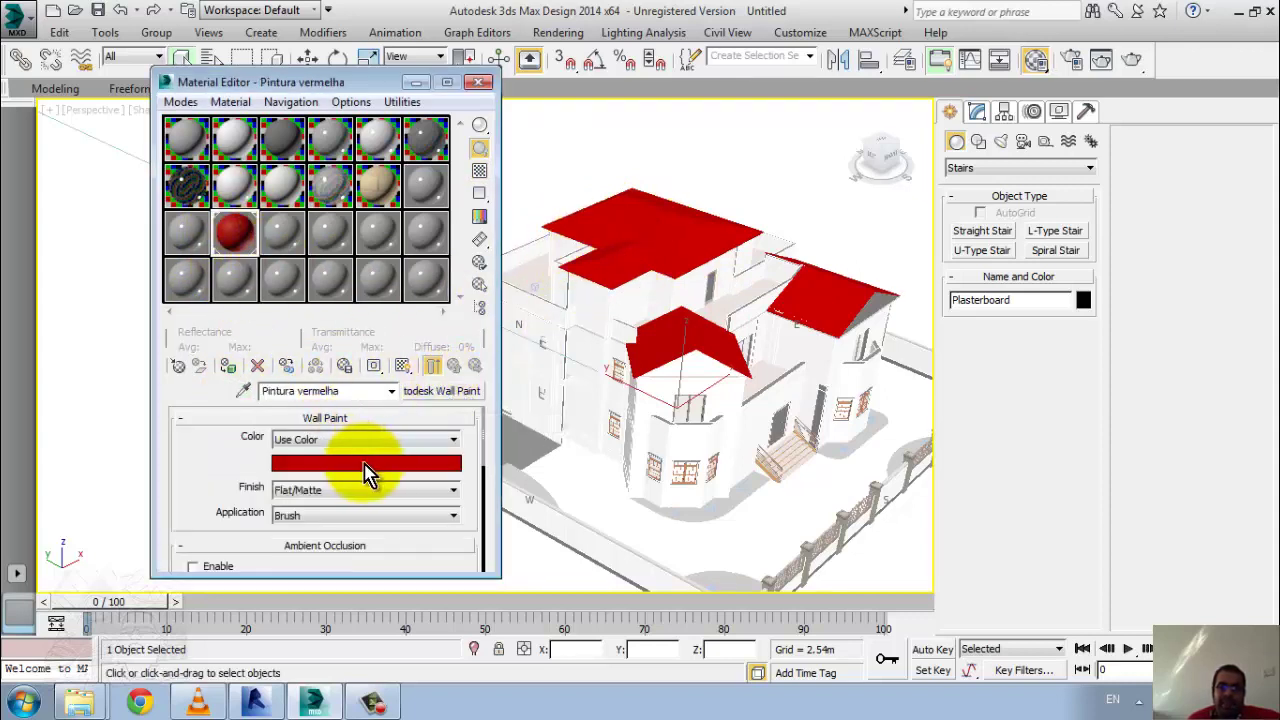
pyautogui.click(366, 463)
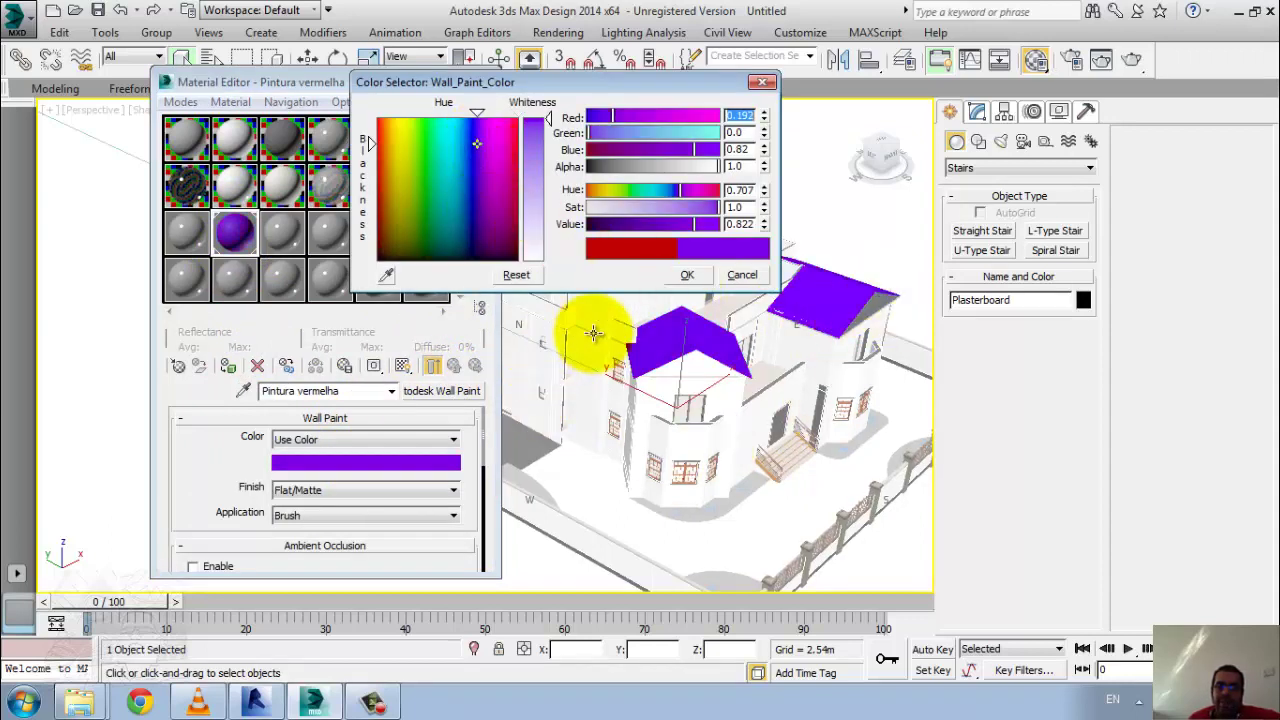
# - Pick the Plasterboard wall material into another slot and inspect its paint colour
pyautogui.click(187, 278)
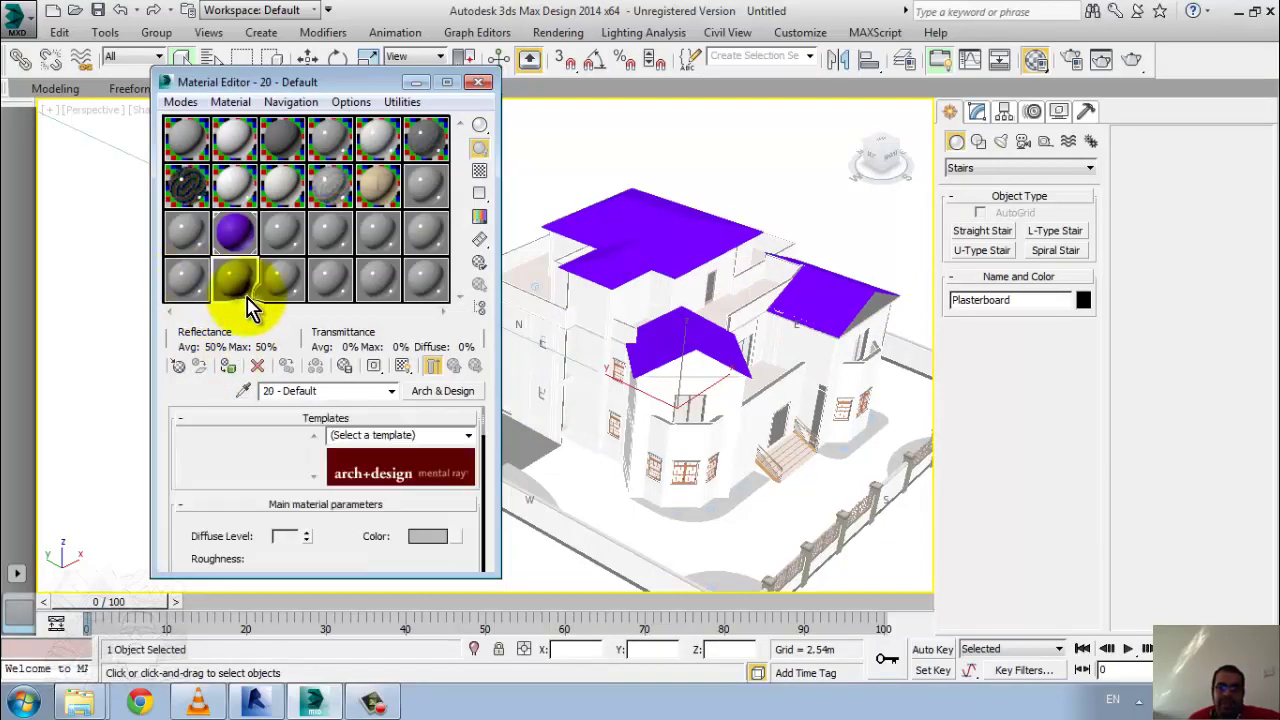
pyautogui.click(248, 391)
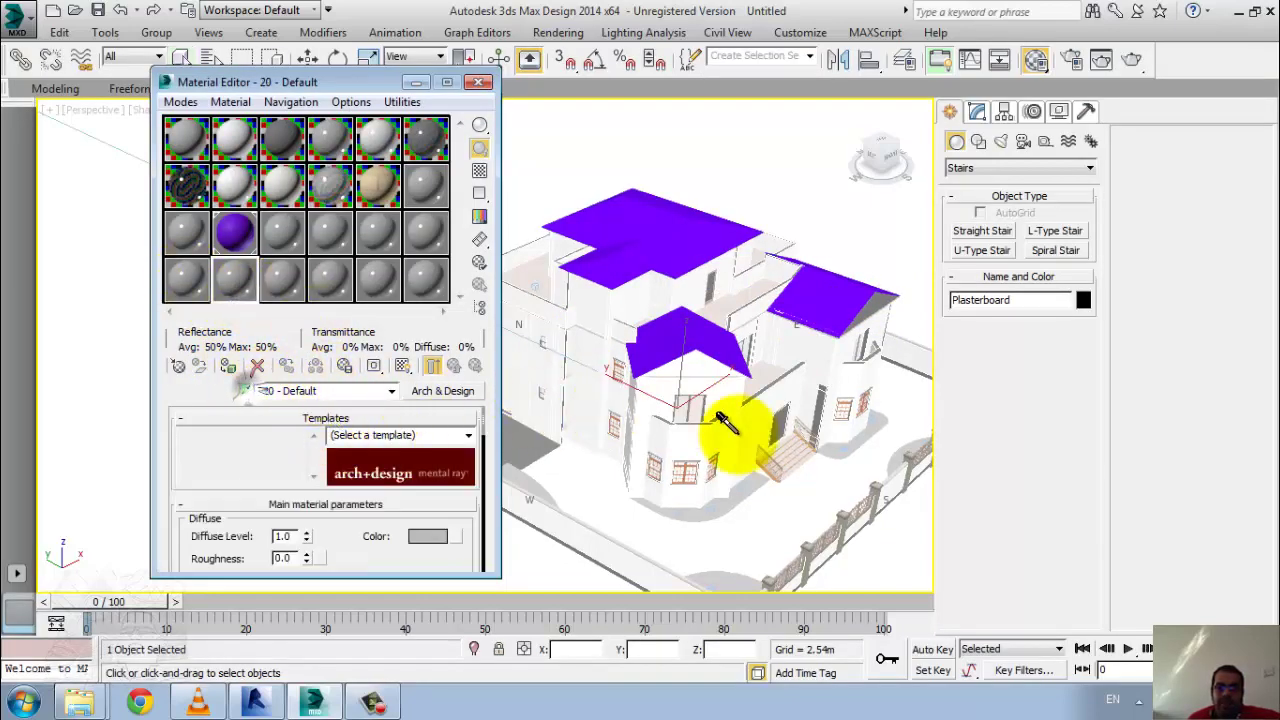
pyautogui.click(590, 545)
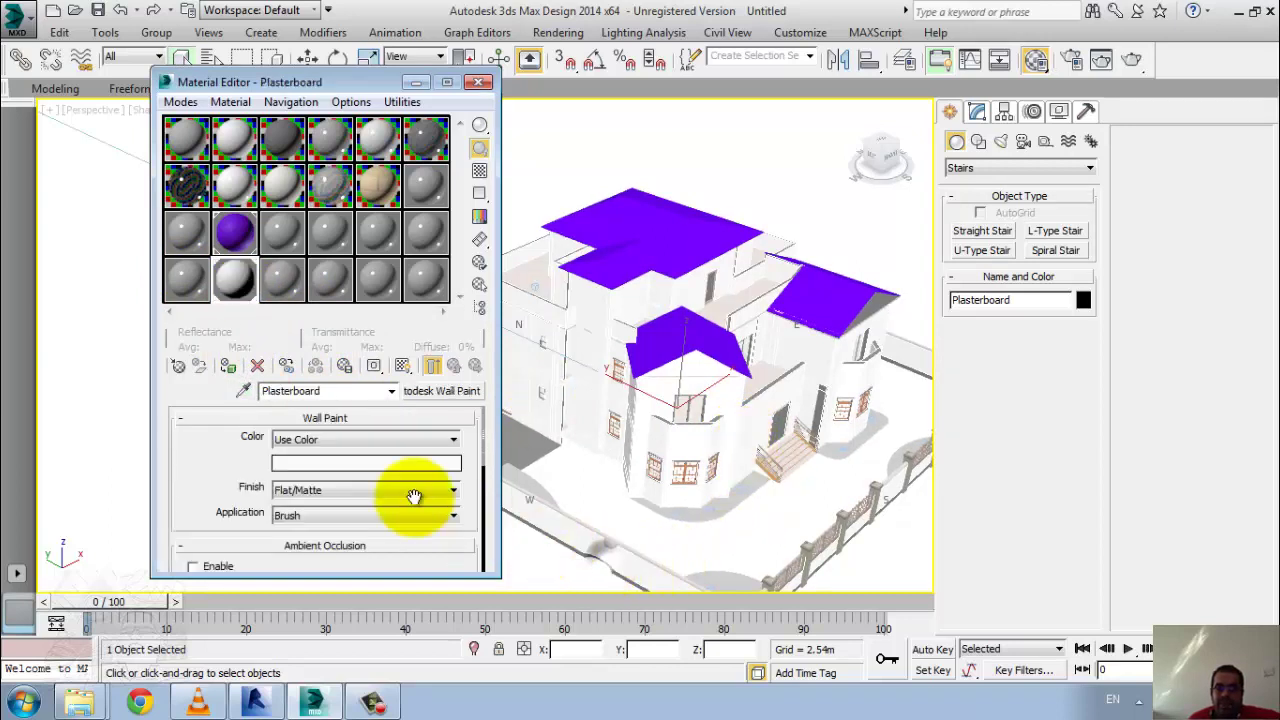
pyautogui.click(347, 465)
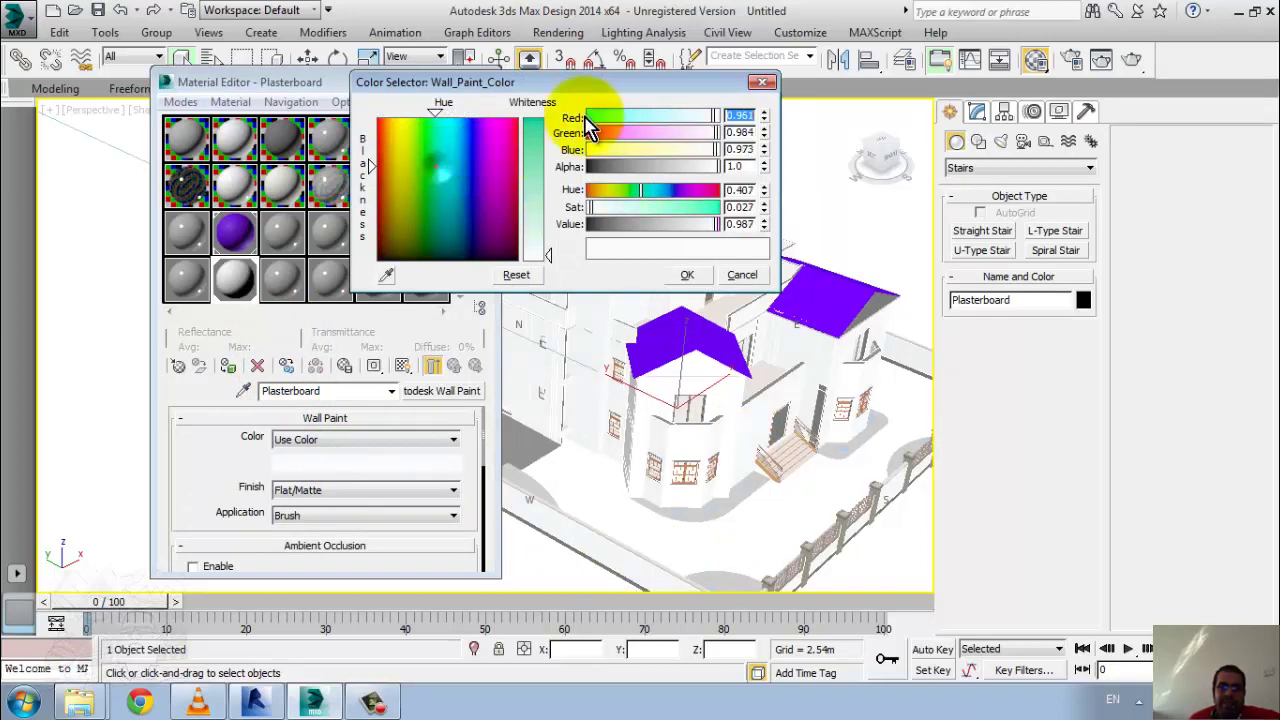
pyautogui.click(757, 82)
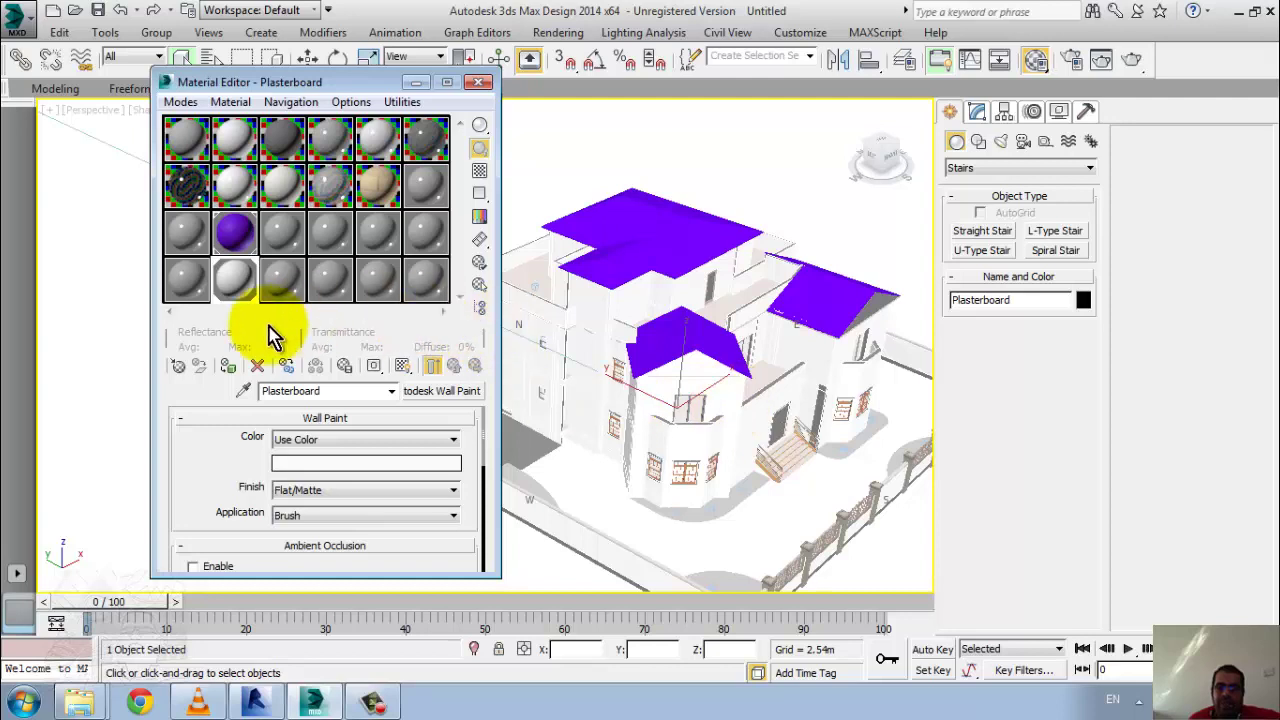
# - Close the Material Editor, pan the view and open the mental ray Render Setup
pyautogui.click(997, 142)
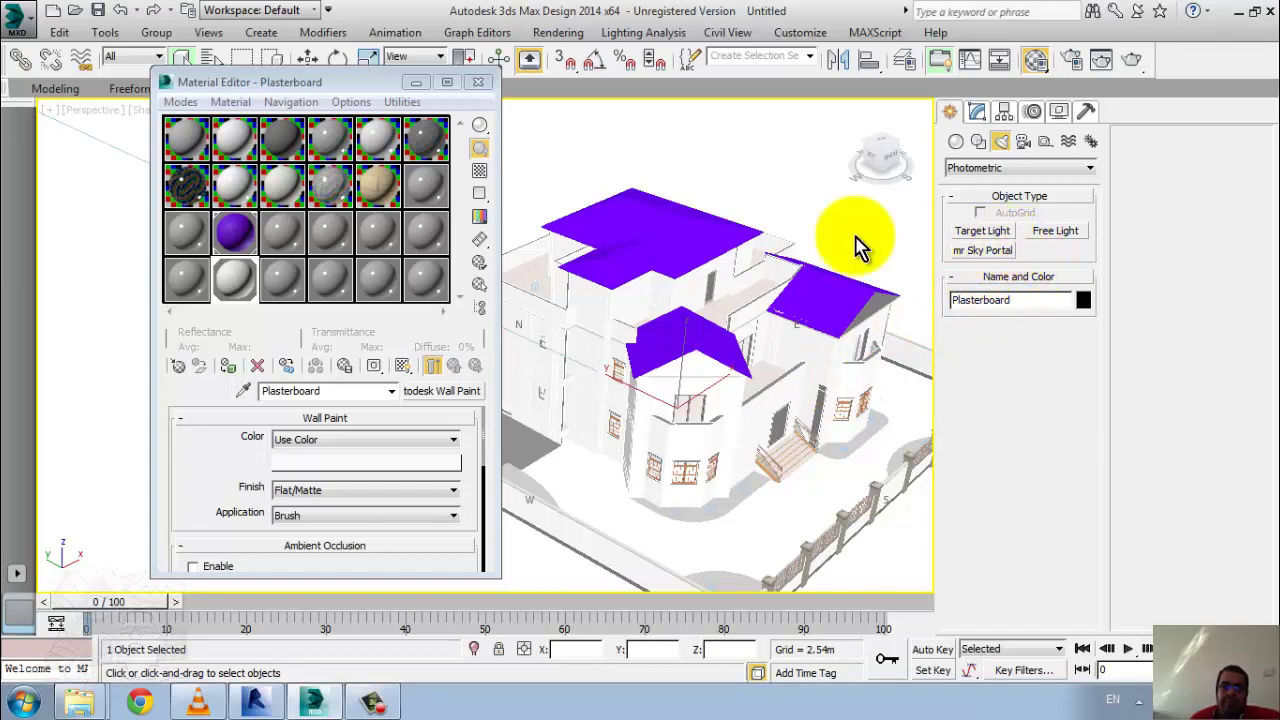
pyautogui.click(478, 82)
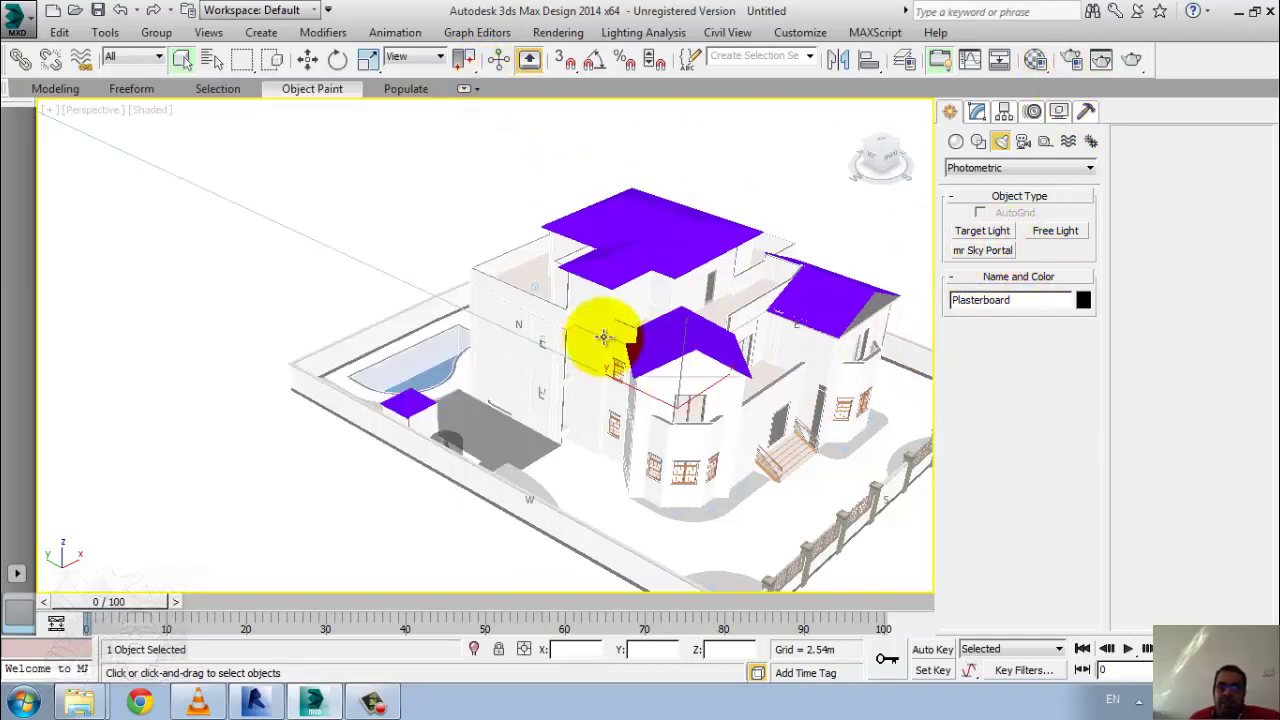
pyautogui.moveTo(600, 337)
pyautogui.mouseDown(button='middle')
pyautogui.moveTo(567, 390)
pyautogui.moveTo(581, 387)
pyautogui.mouseUp(button='middle')
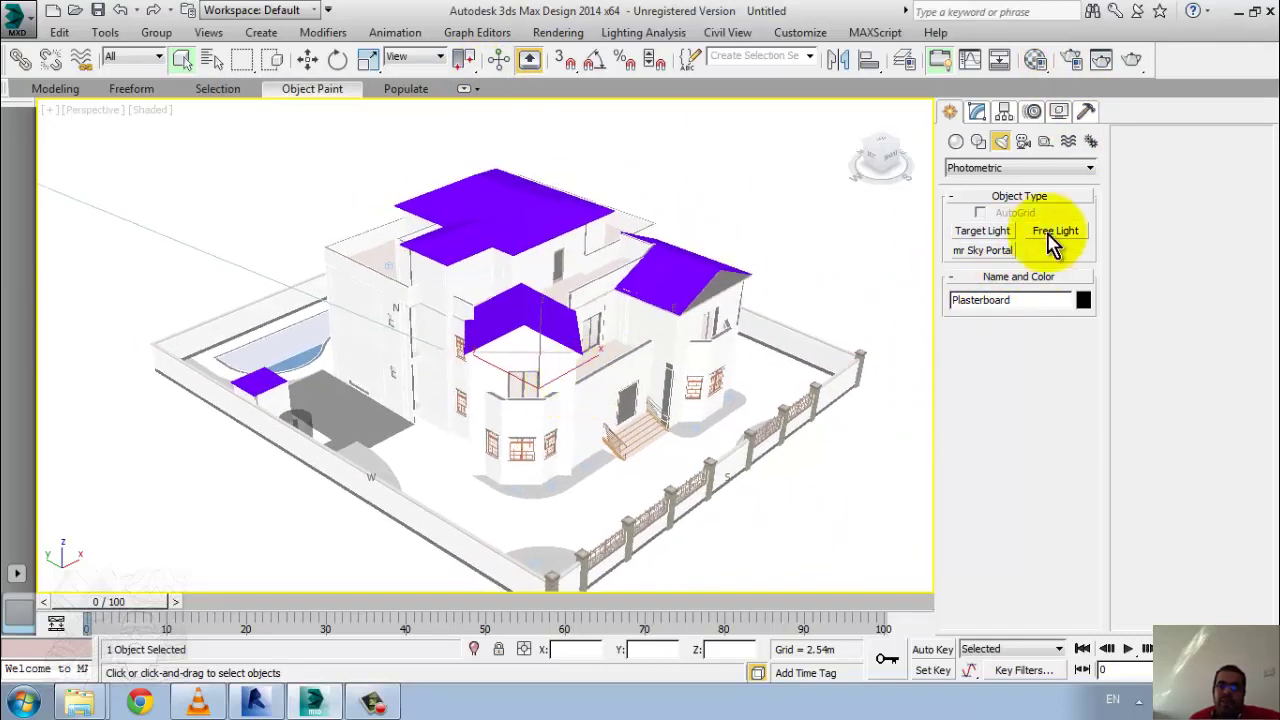
pyautogui.click(1072, 61)
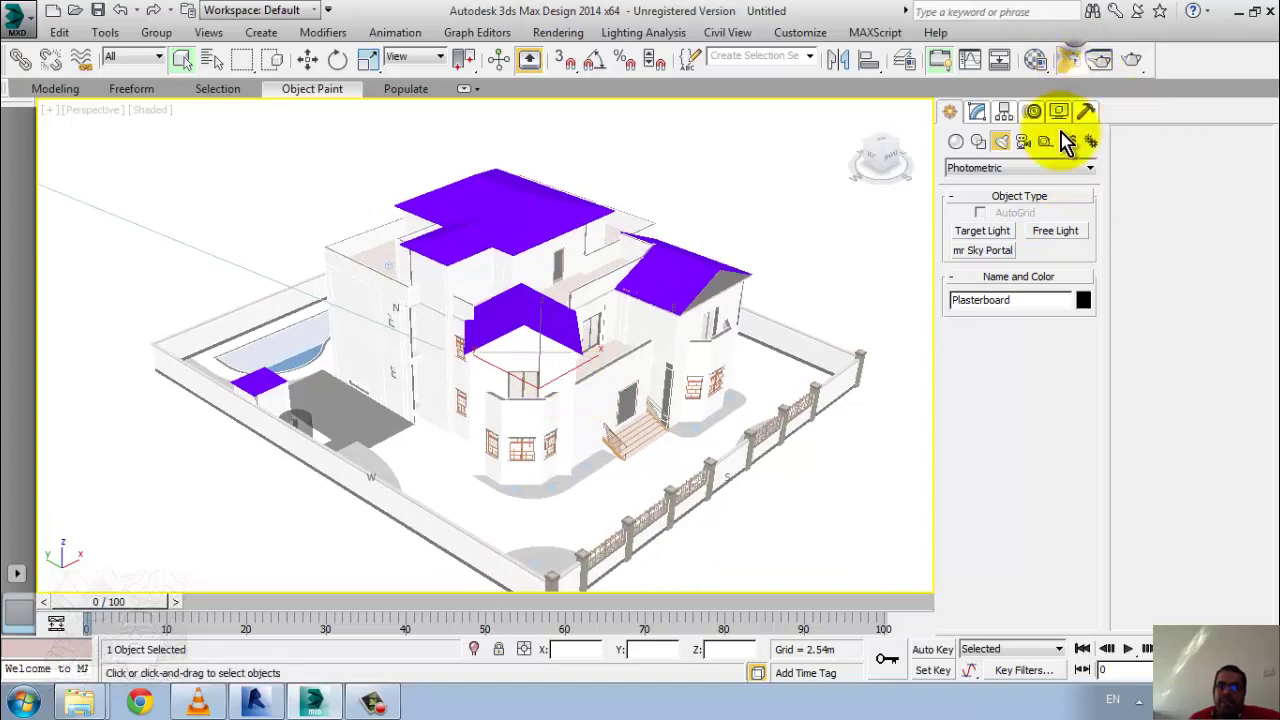
pyautogui.moveTo(965, 112); pyautogui.dragTo(420, 111)
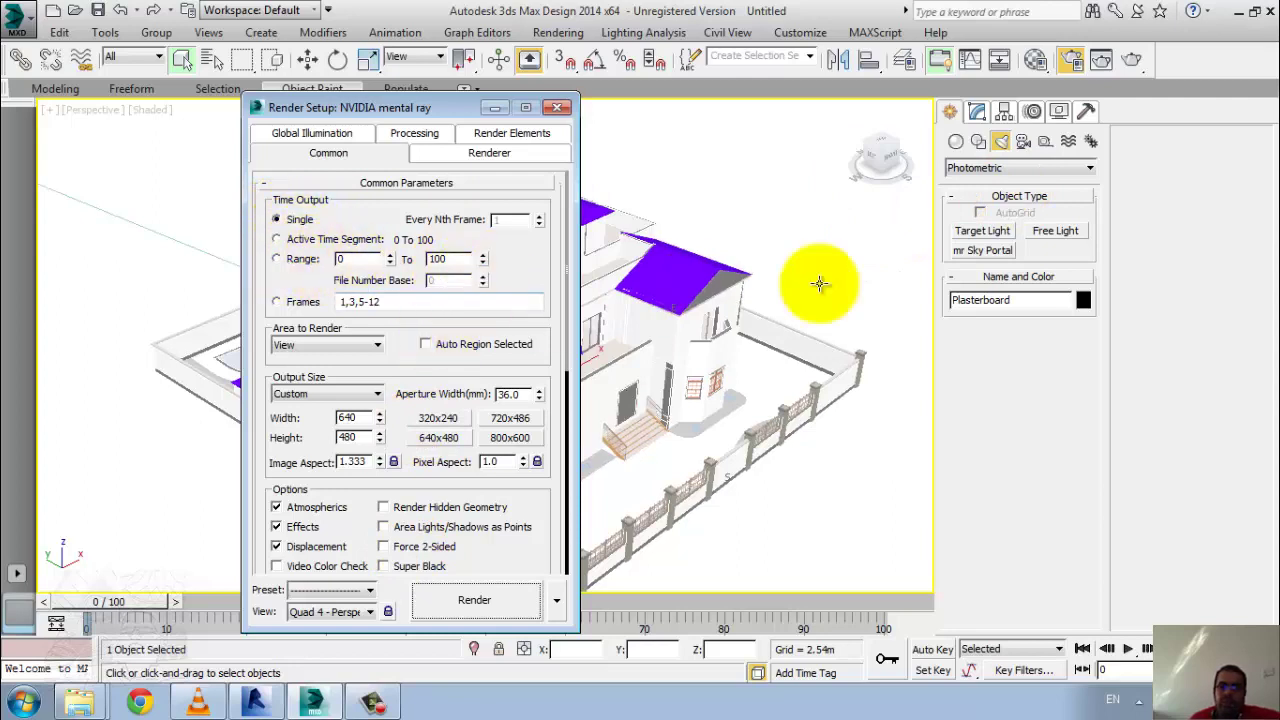
# - Glance at the villa in Revit, then start the mental ray render of the perspective view
pyautogui.click(340, 395)
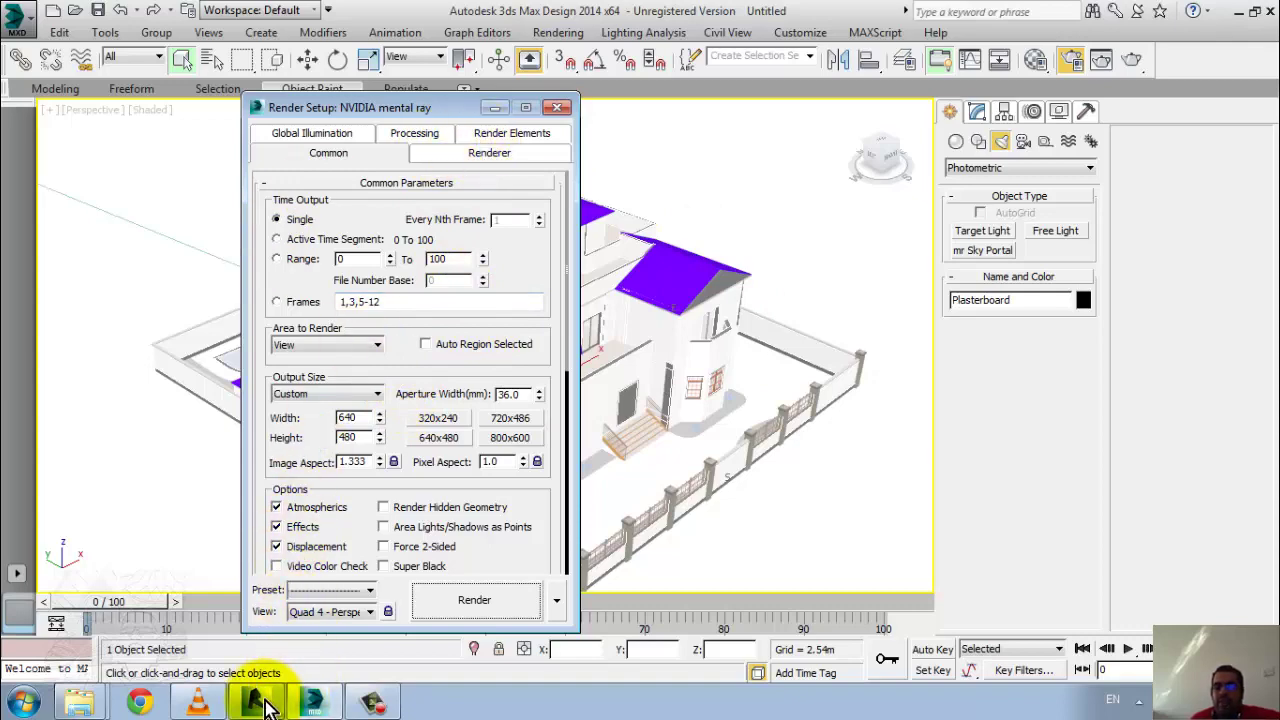
pyautogui.click(256, 700)
pyautogui.click(313, 700)
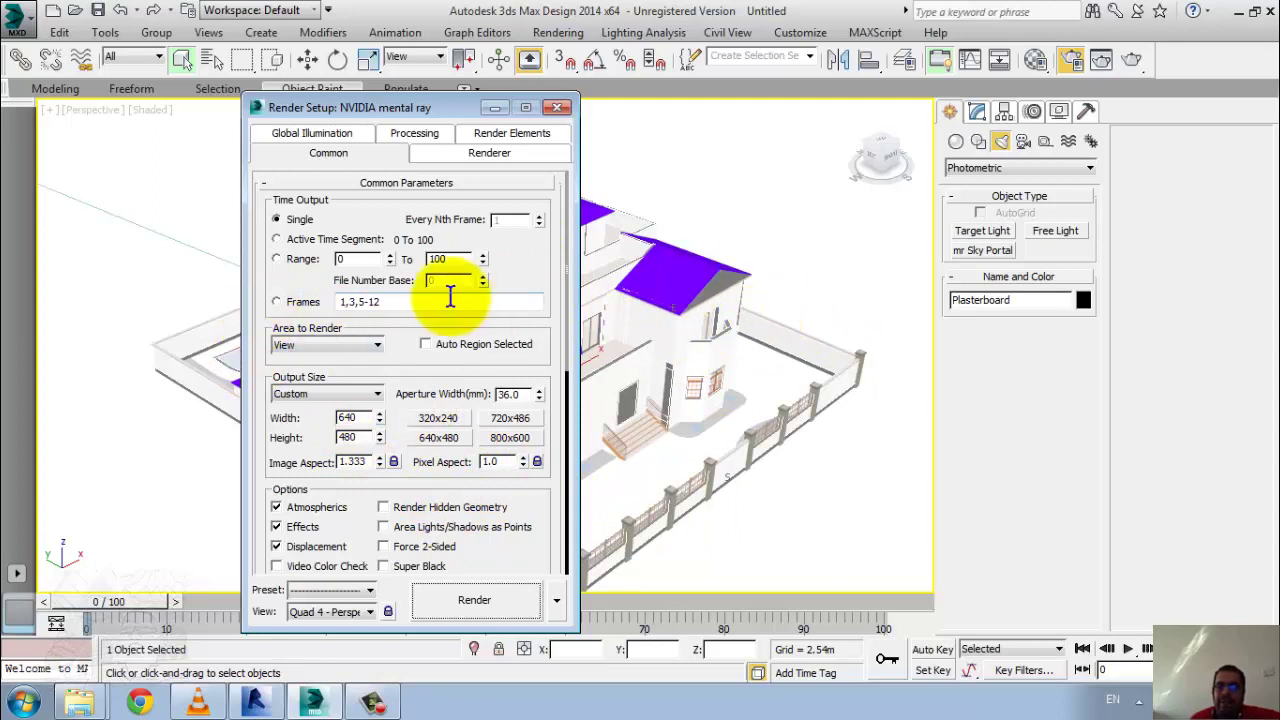
pyautogui.click(1137, 60)
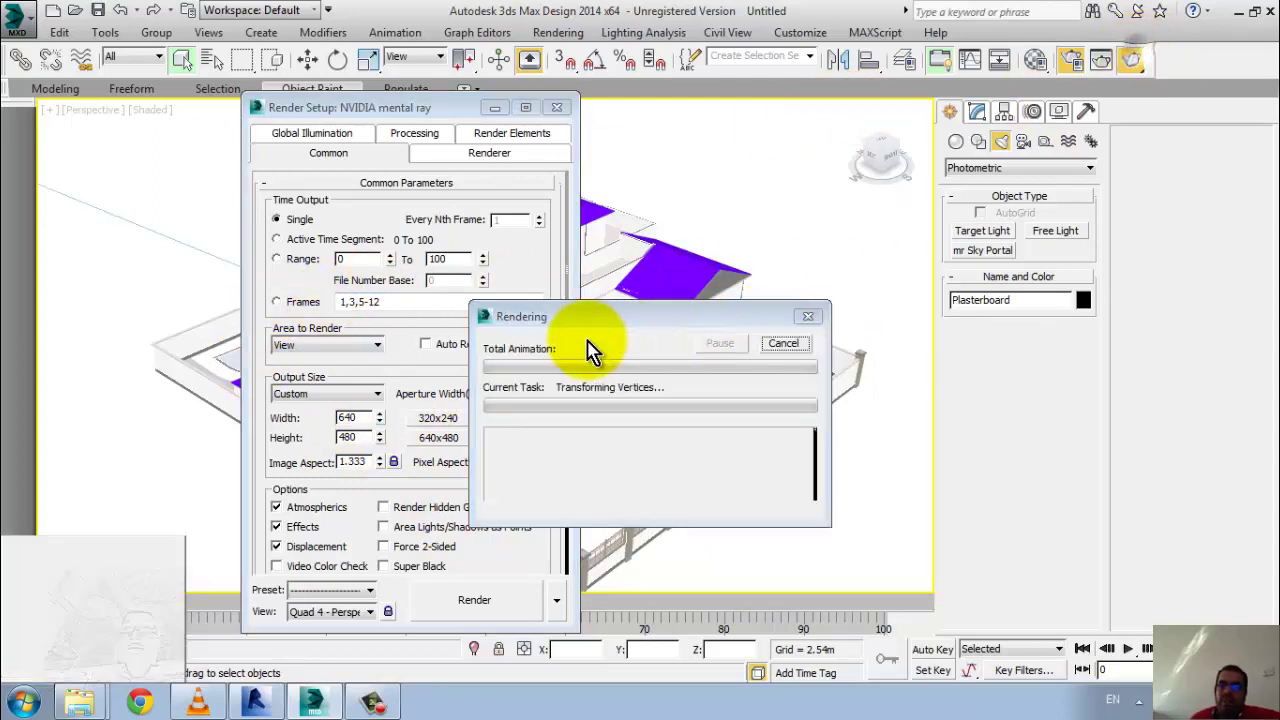